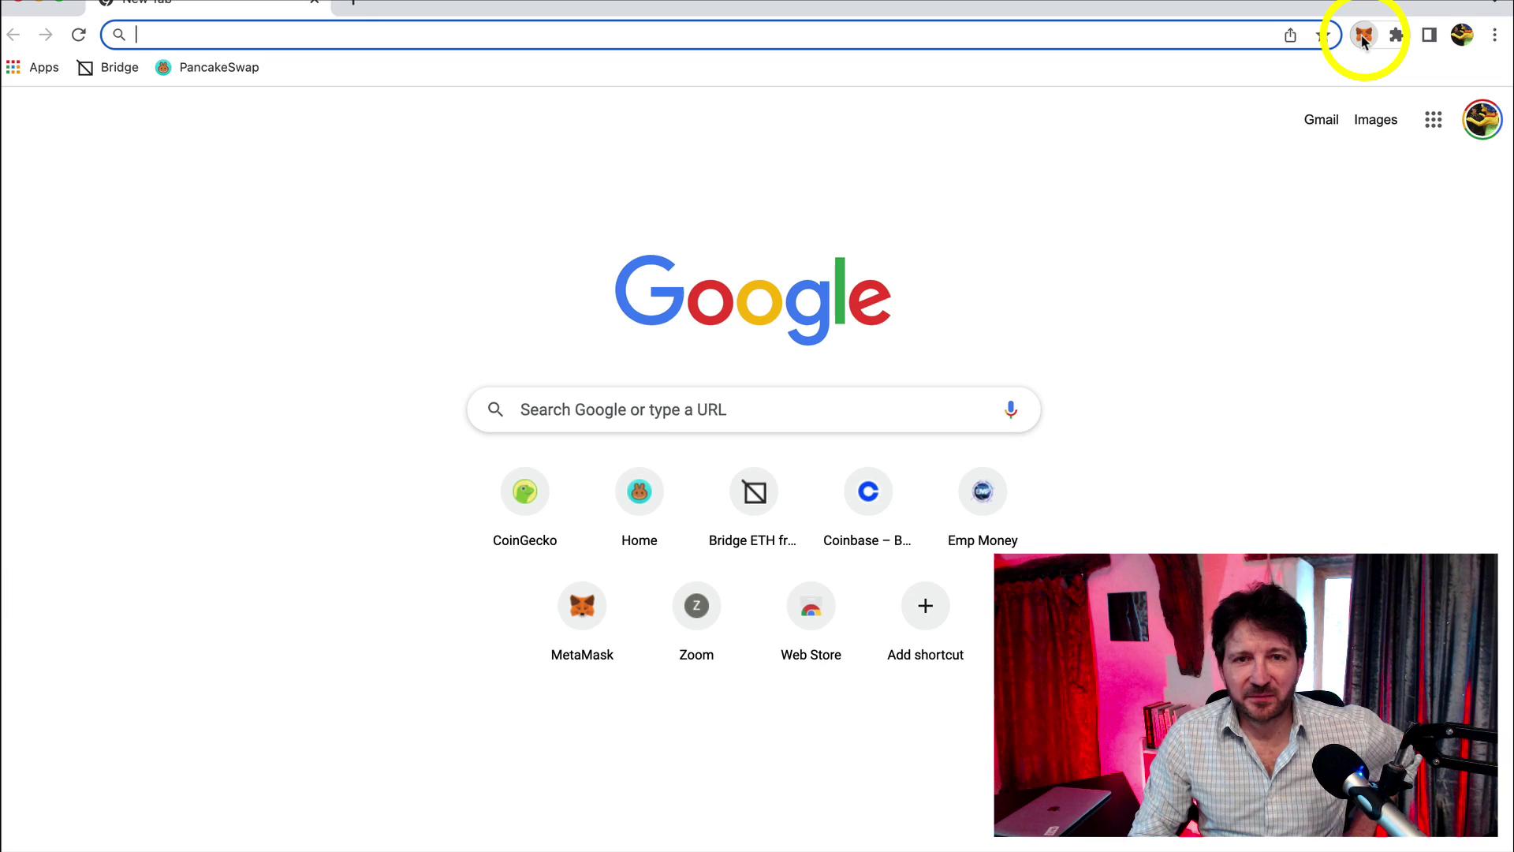
Step: Open the MetaMask wallet on BNB Chain and check its 0 BNB and 0.10617 ETH balances
left_click(1363, 37)
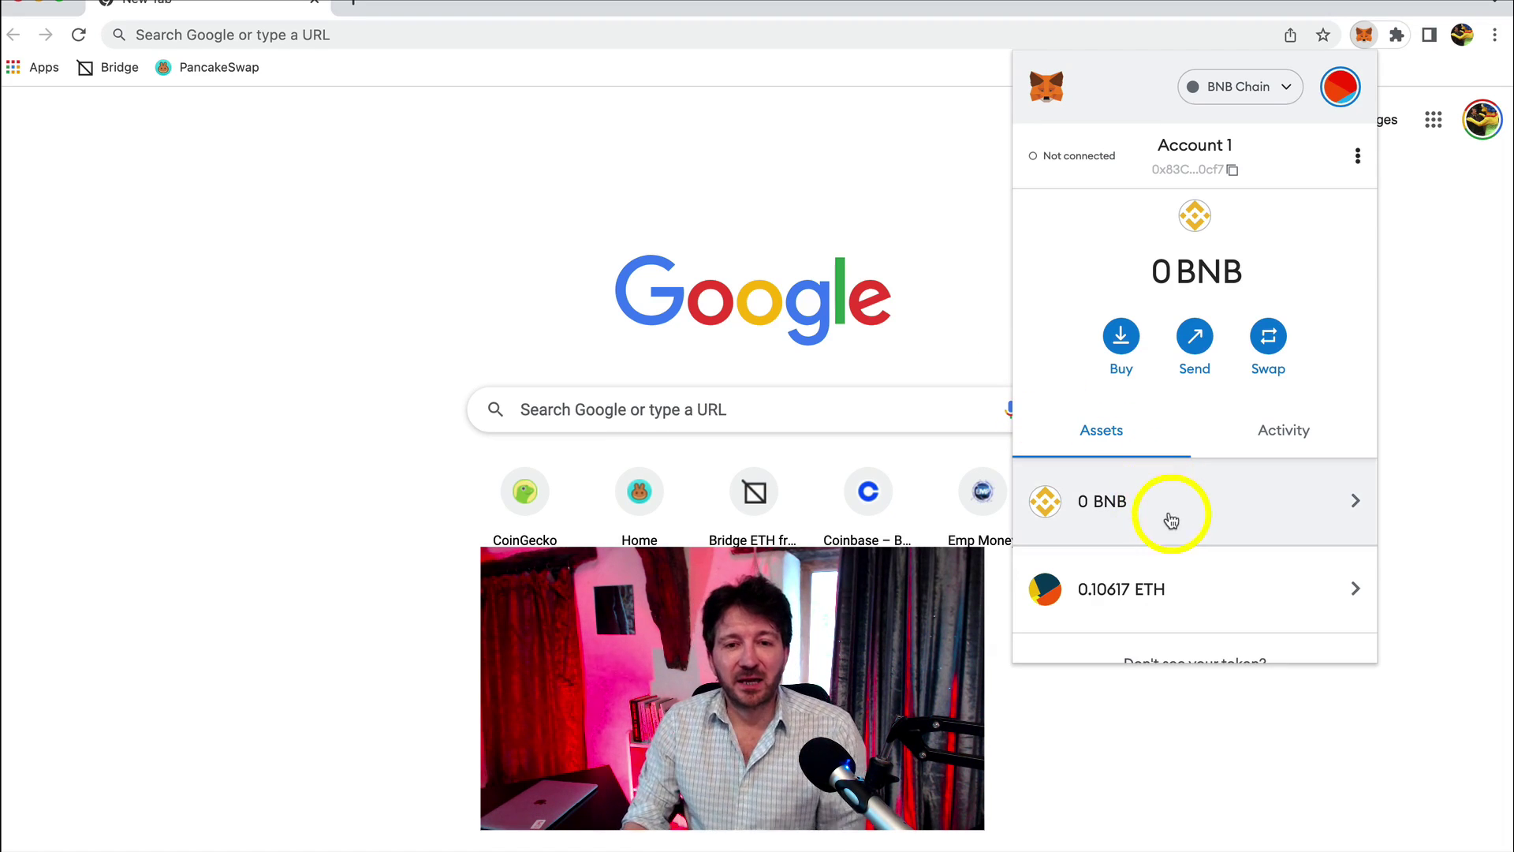
scroll(1188, 510, "down", 2)
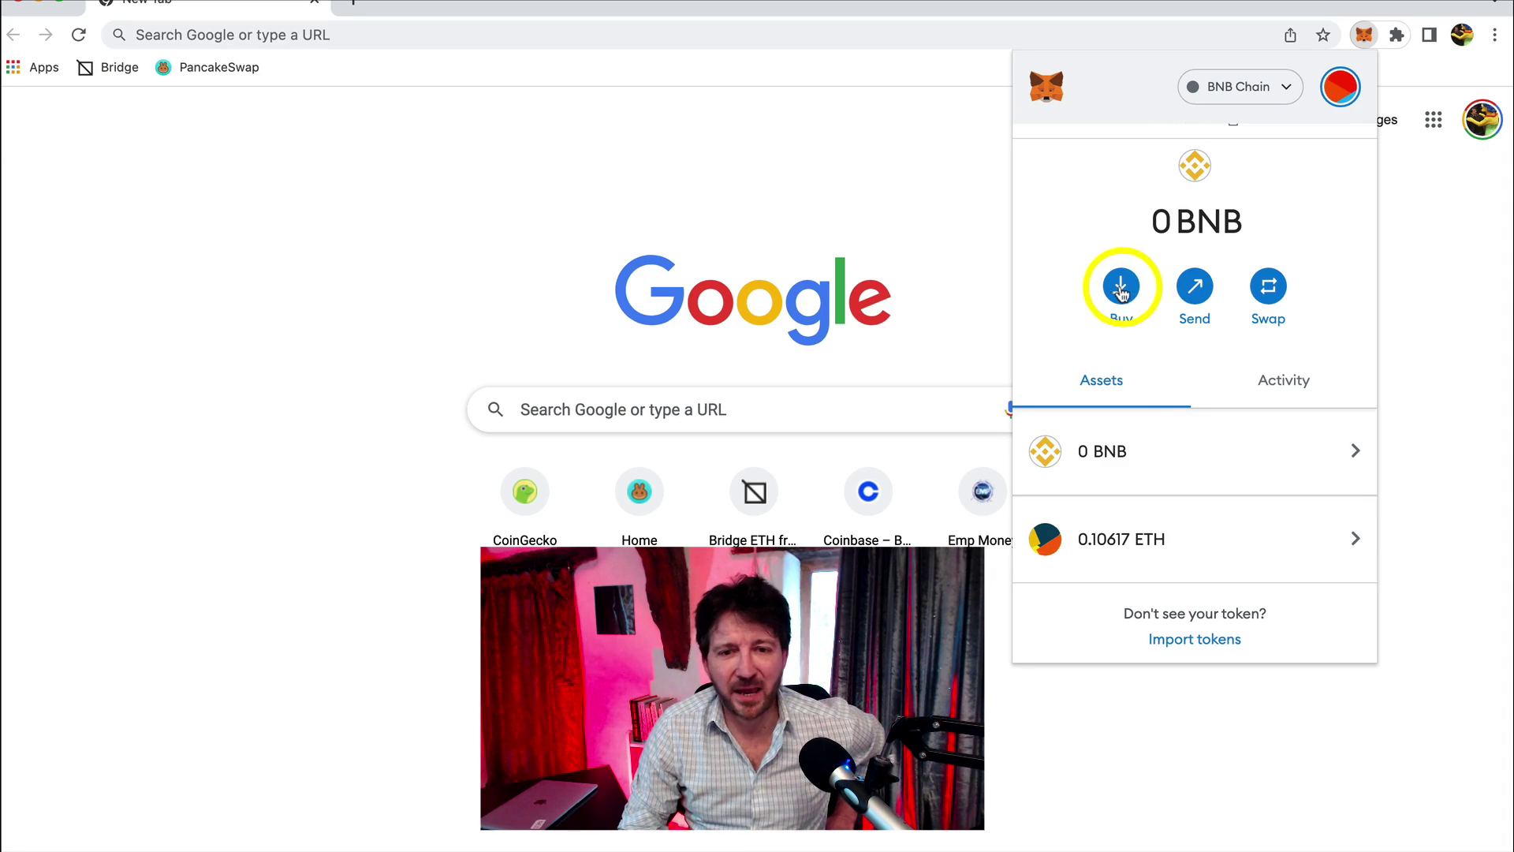
Step: Bring up the Deposit BNB options and compare Transak, MoonPay and direct deposit
left_click(1122, 291)
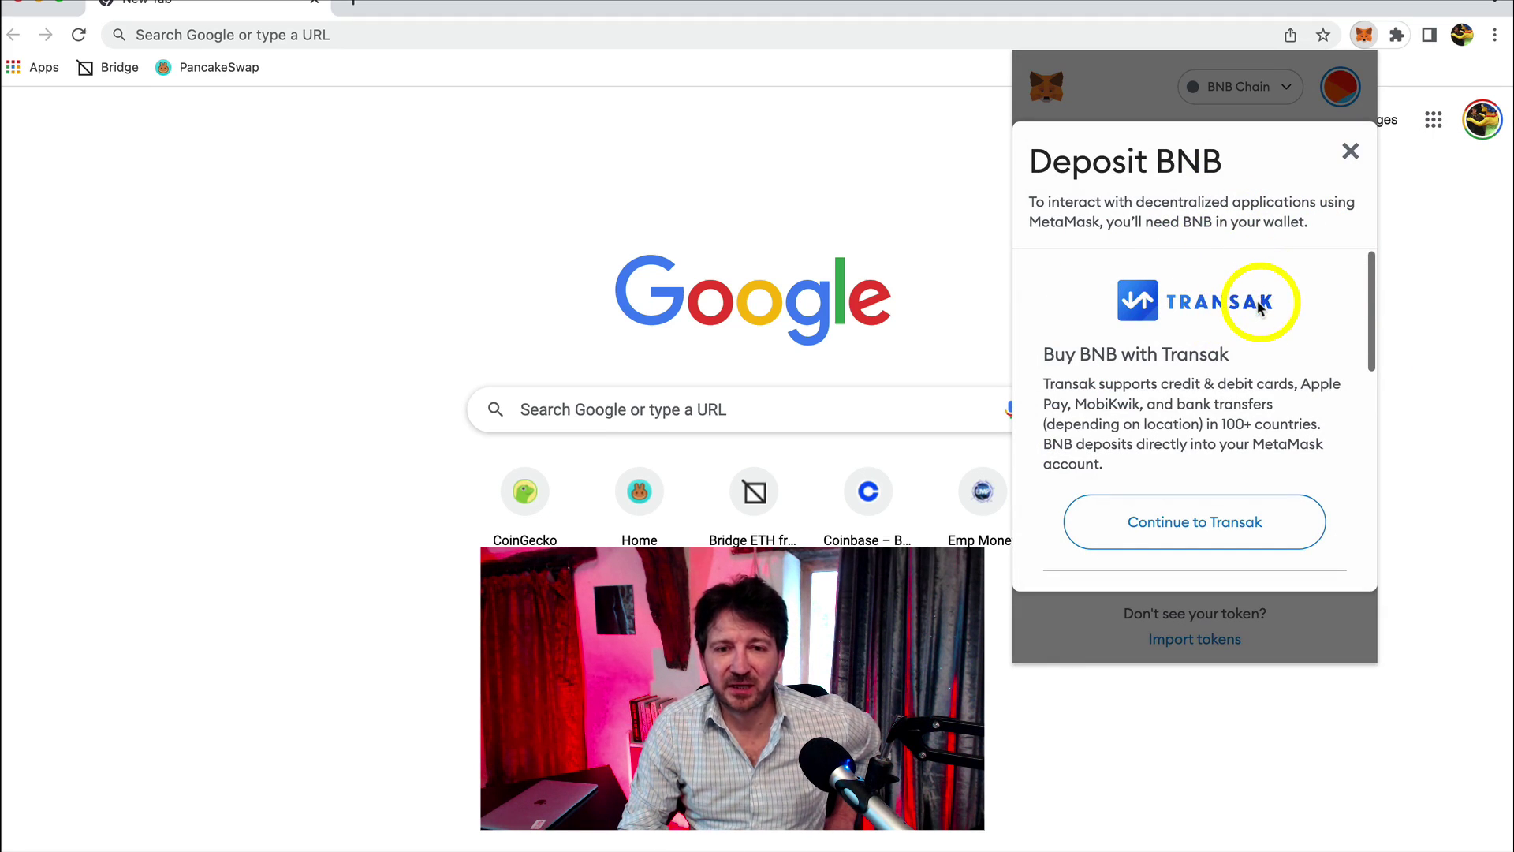
scroll(1257, 306, "down", 3)
scroll(1257, 306, "up", 2)
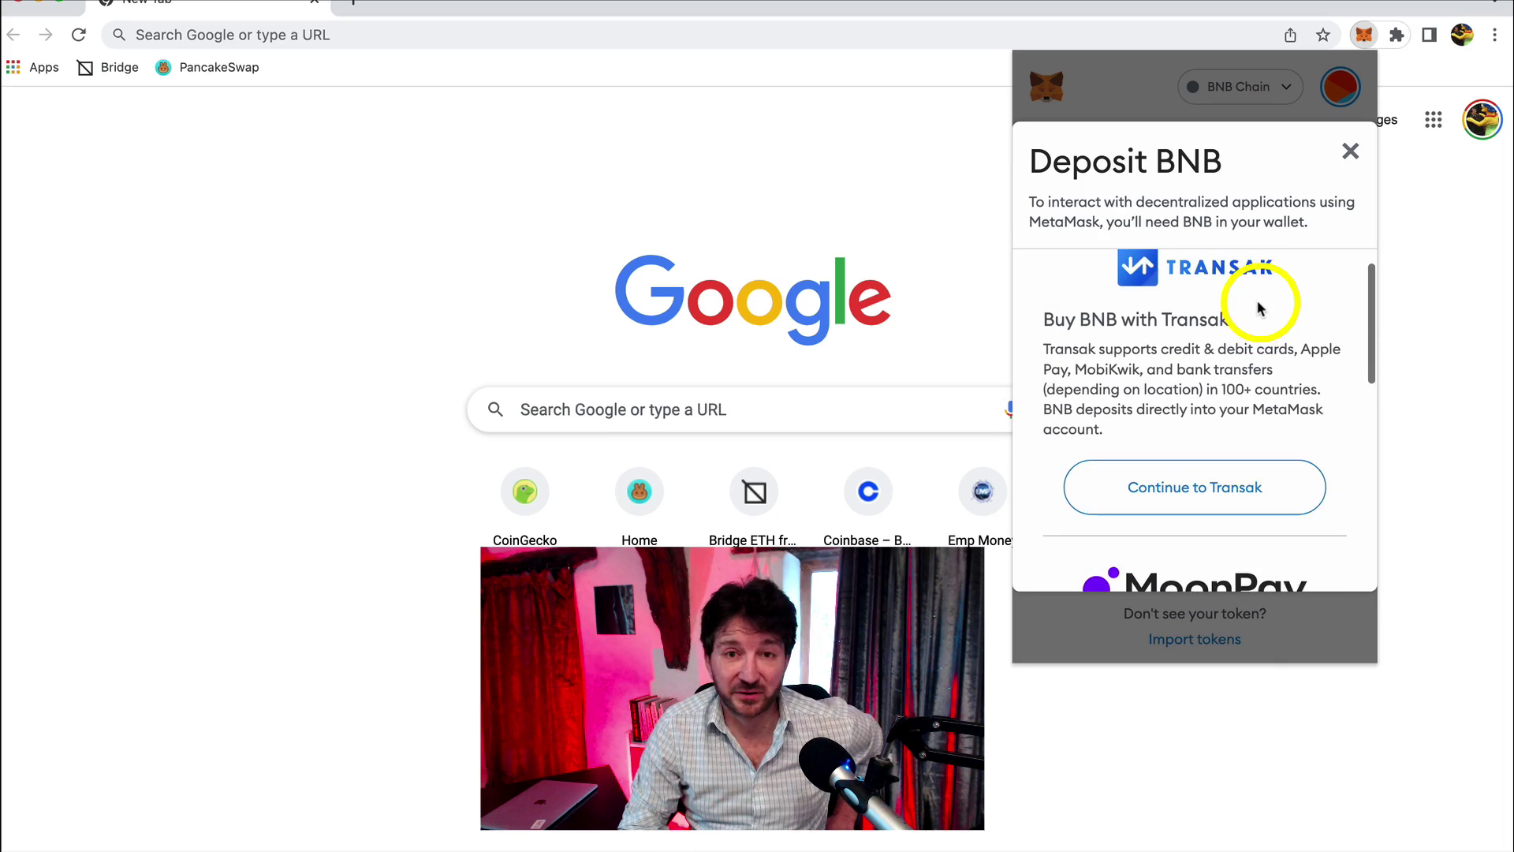
scroll(1283, 327, "up", 1)
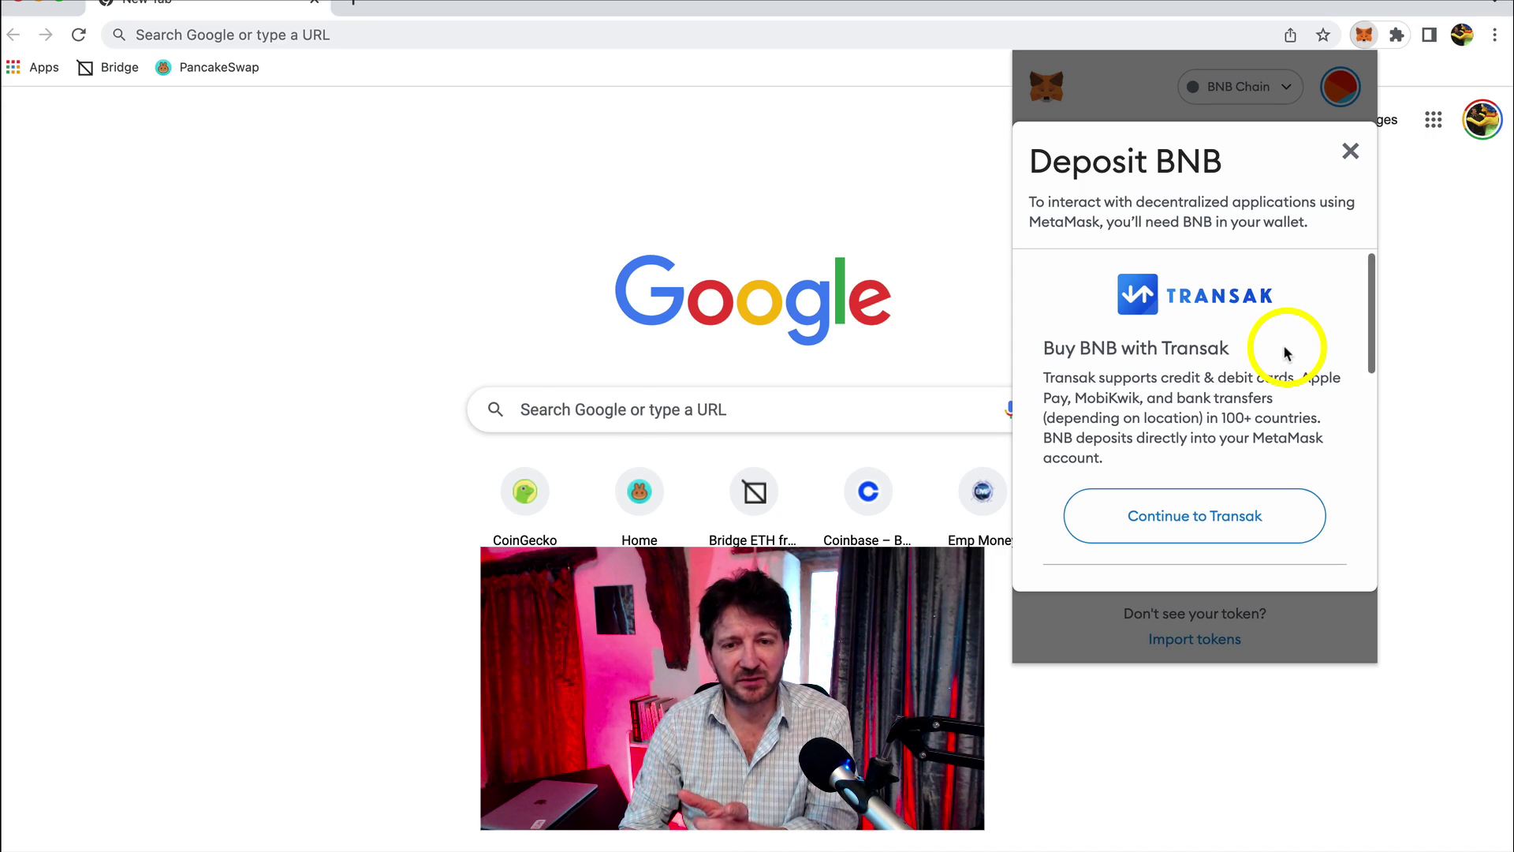
scroll(1284, 349, "down", 1)
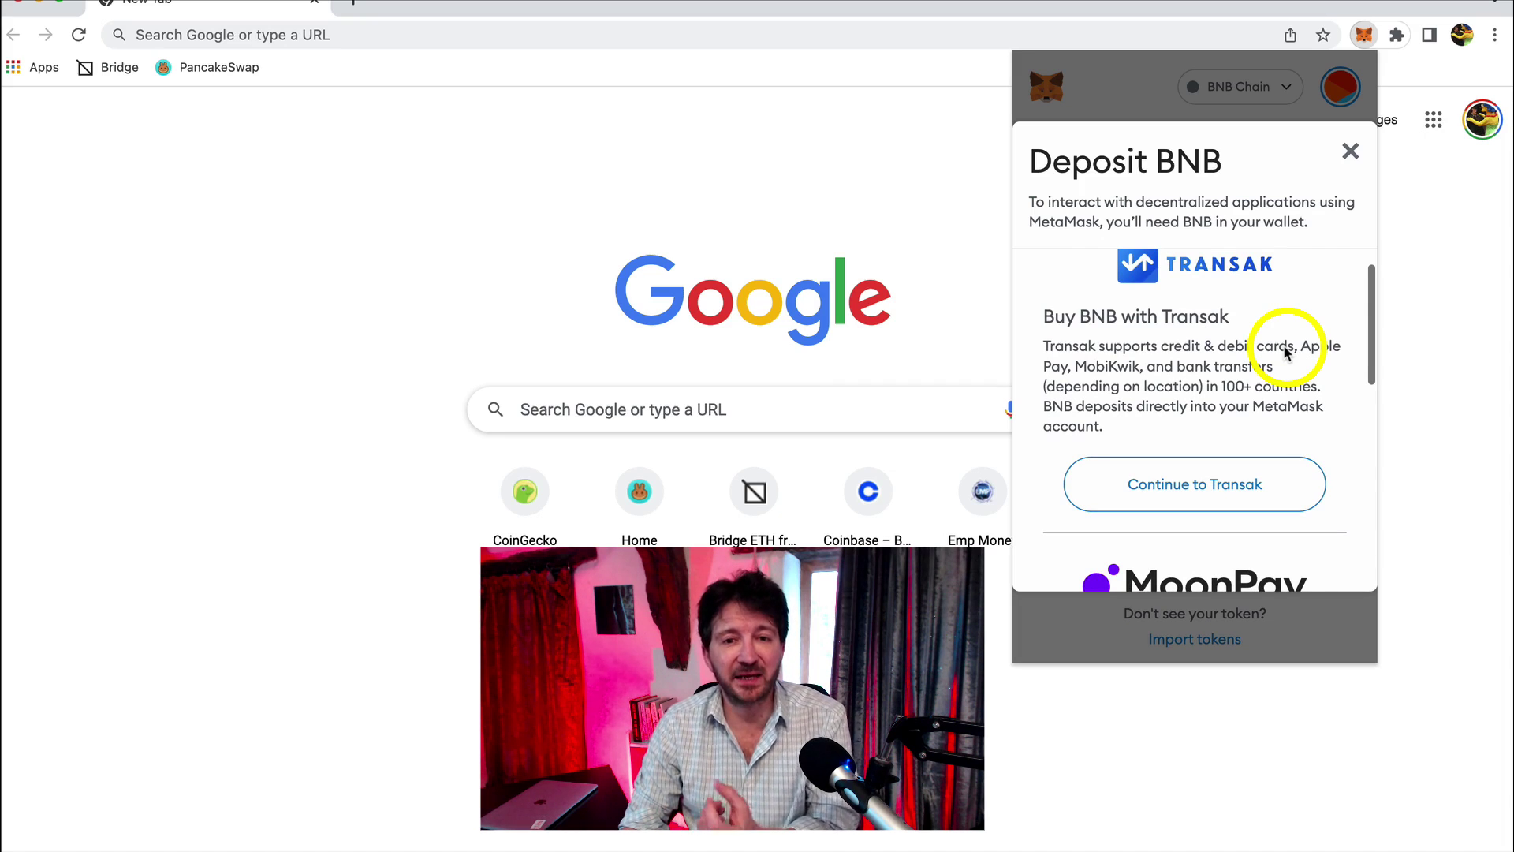
scroll(1285, 351, "down", 1)
scroll(1286, 351, "up", 1)
scroll(1285, 351, "down", 2)
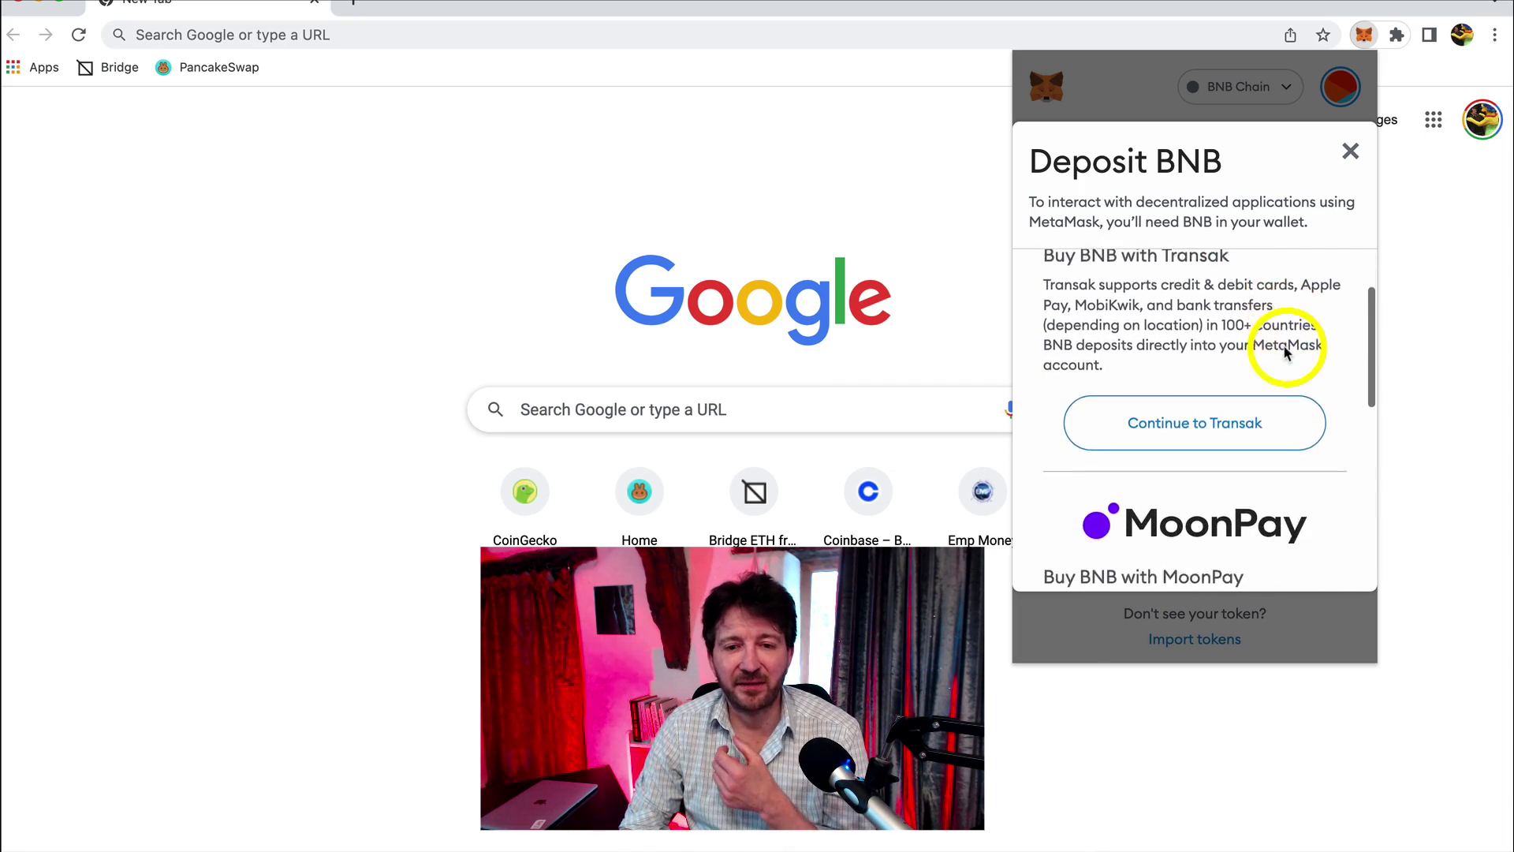
scroll(1227, 395, "down", 10)
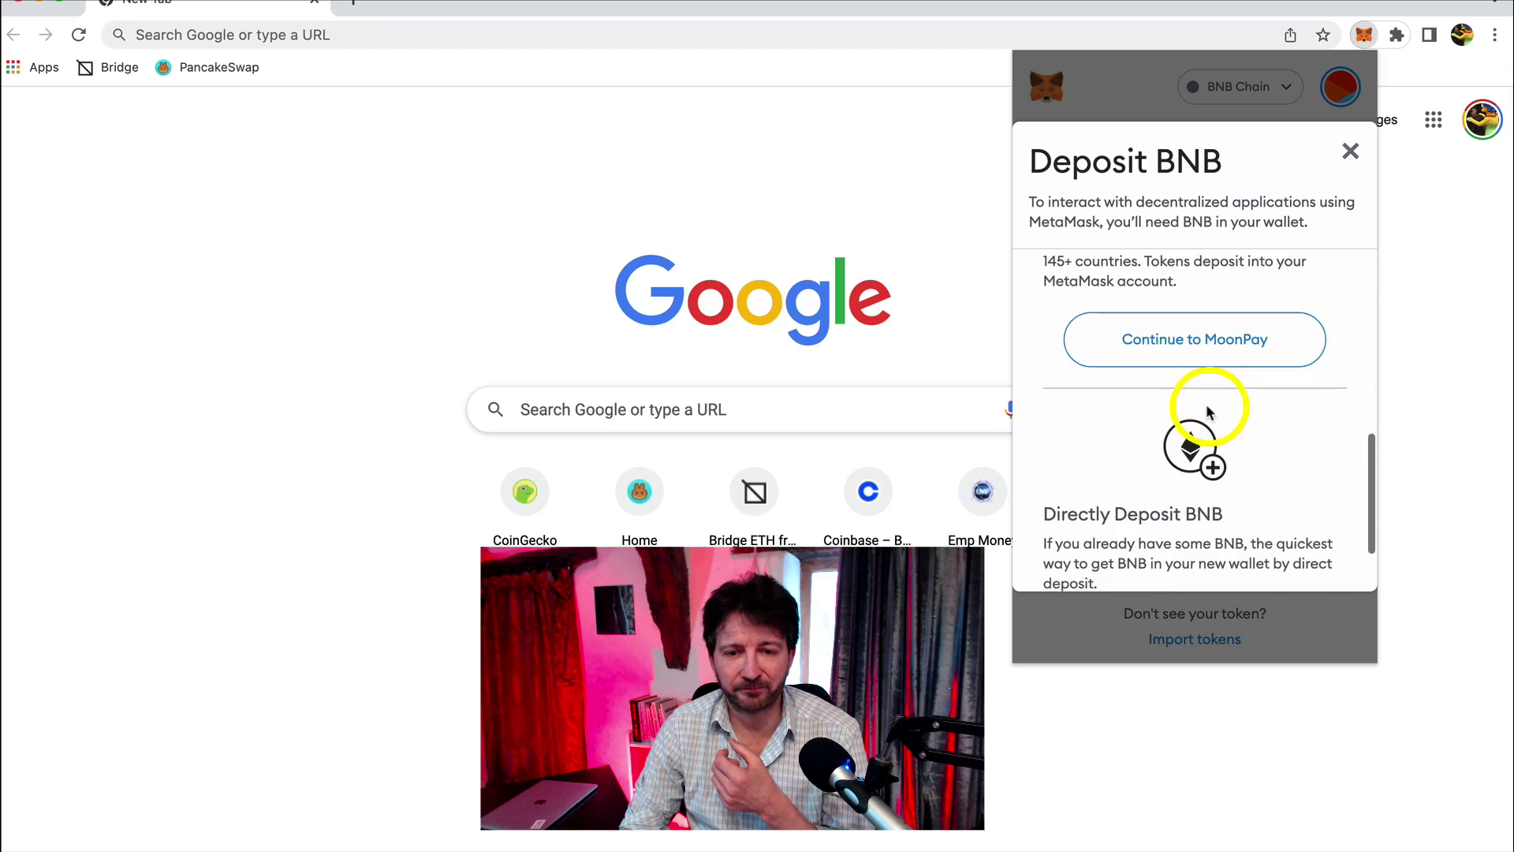
scroll(1203, 407, "down", 3)
scroll(1200, 399, "up", 12)
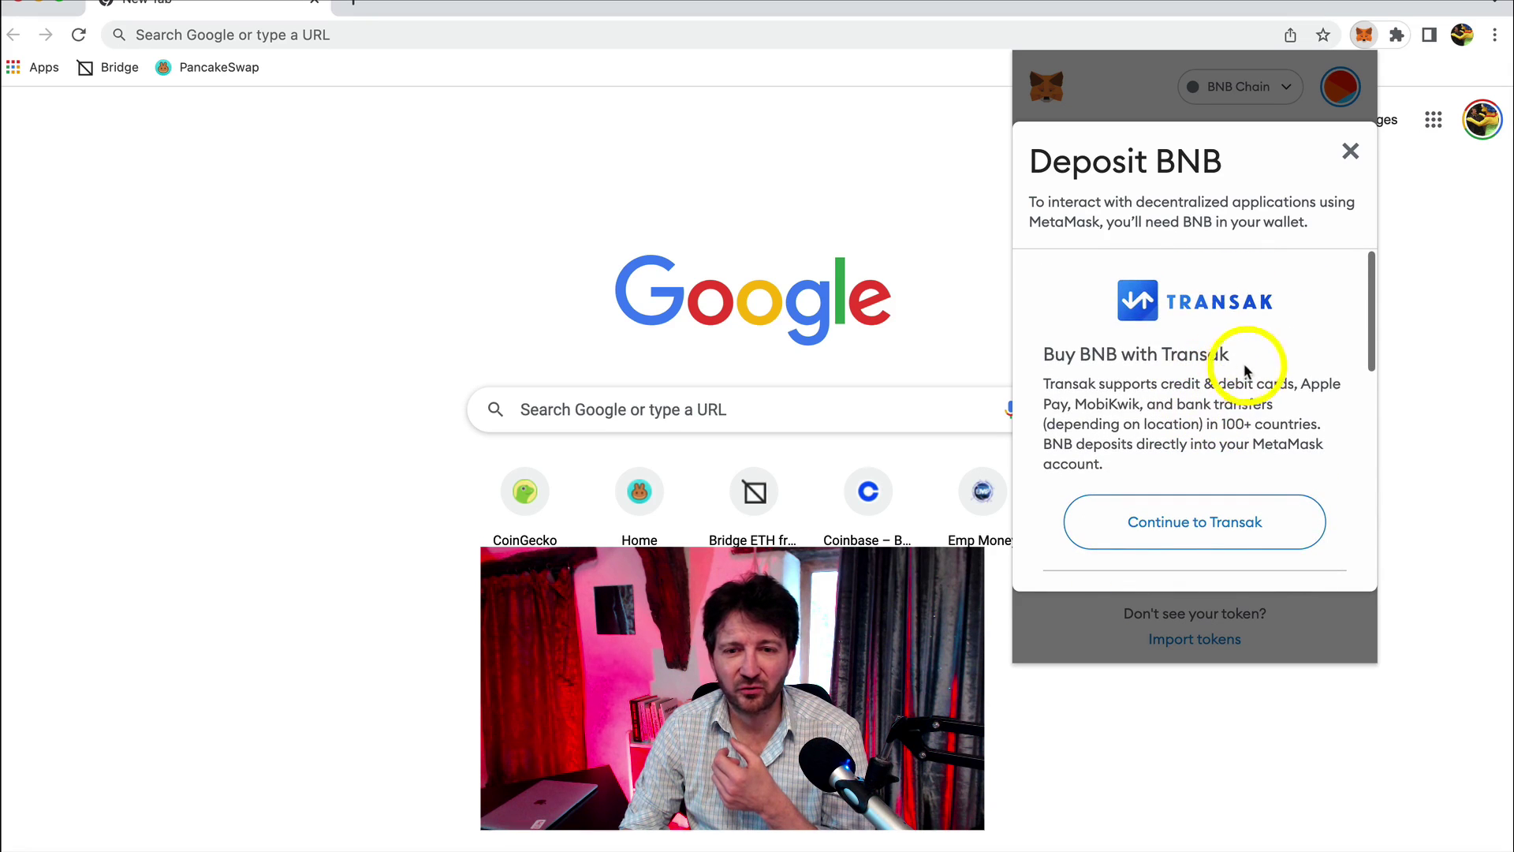
scroll(1256, 367, "down", 5)
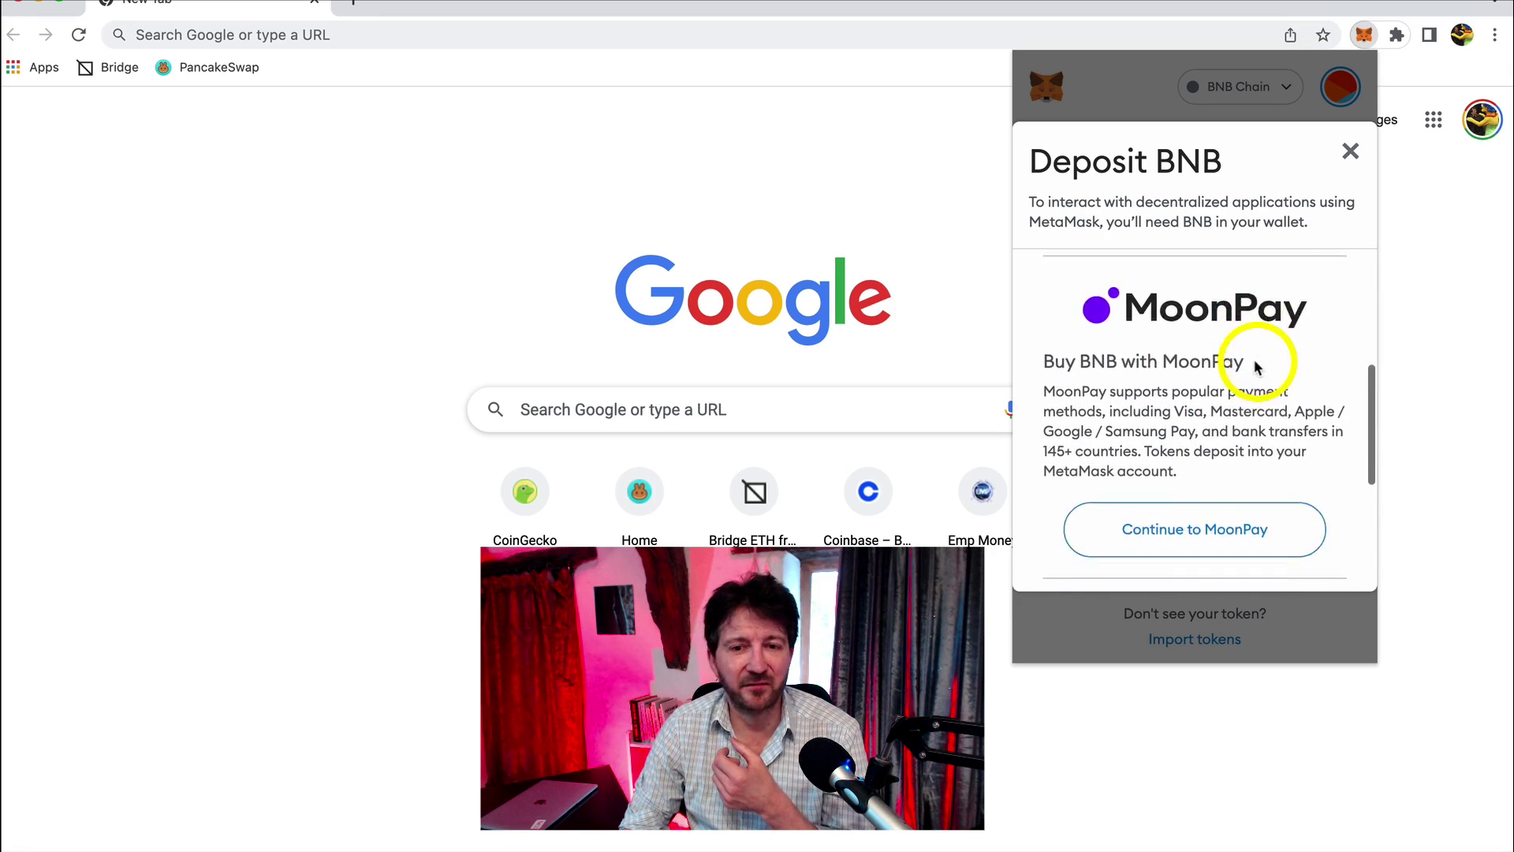
scroll(1256, 367, "down", 1)
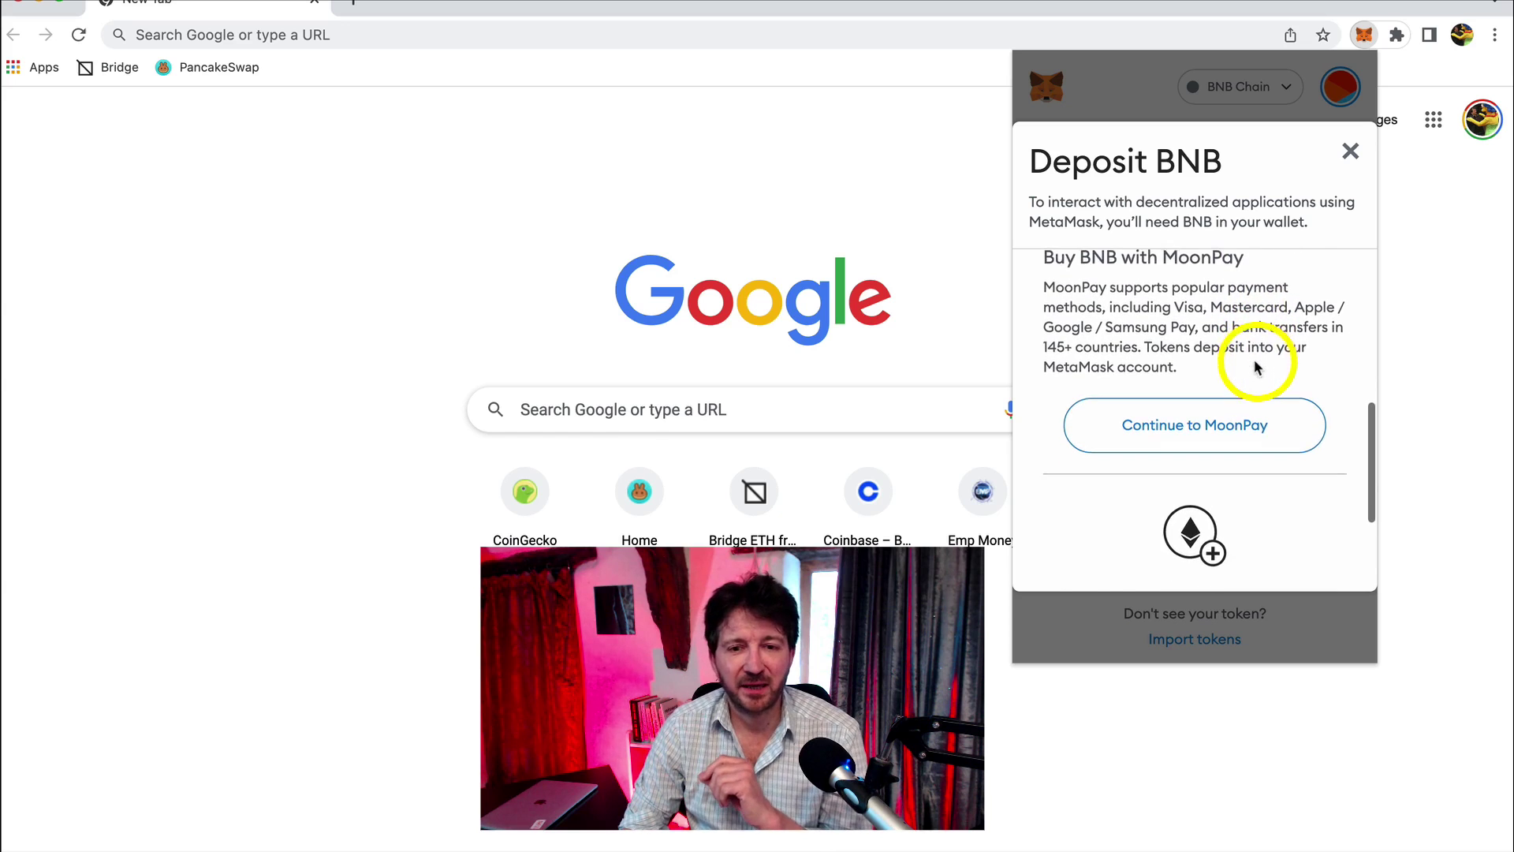
Step: Continue to MoonPay, change the amount from £300 to £30, and reveal the £0.58 and £0.06 fees
left_click(1196, 426)
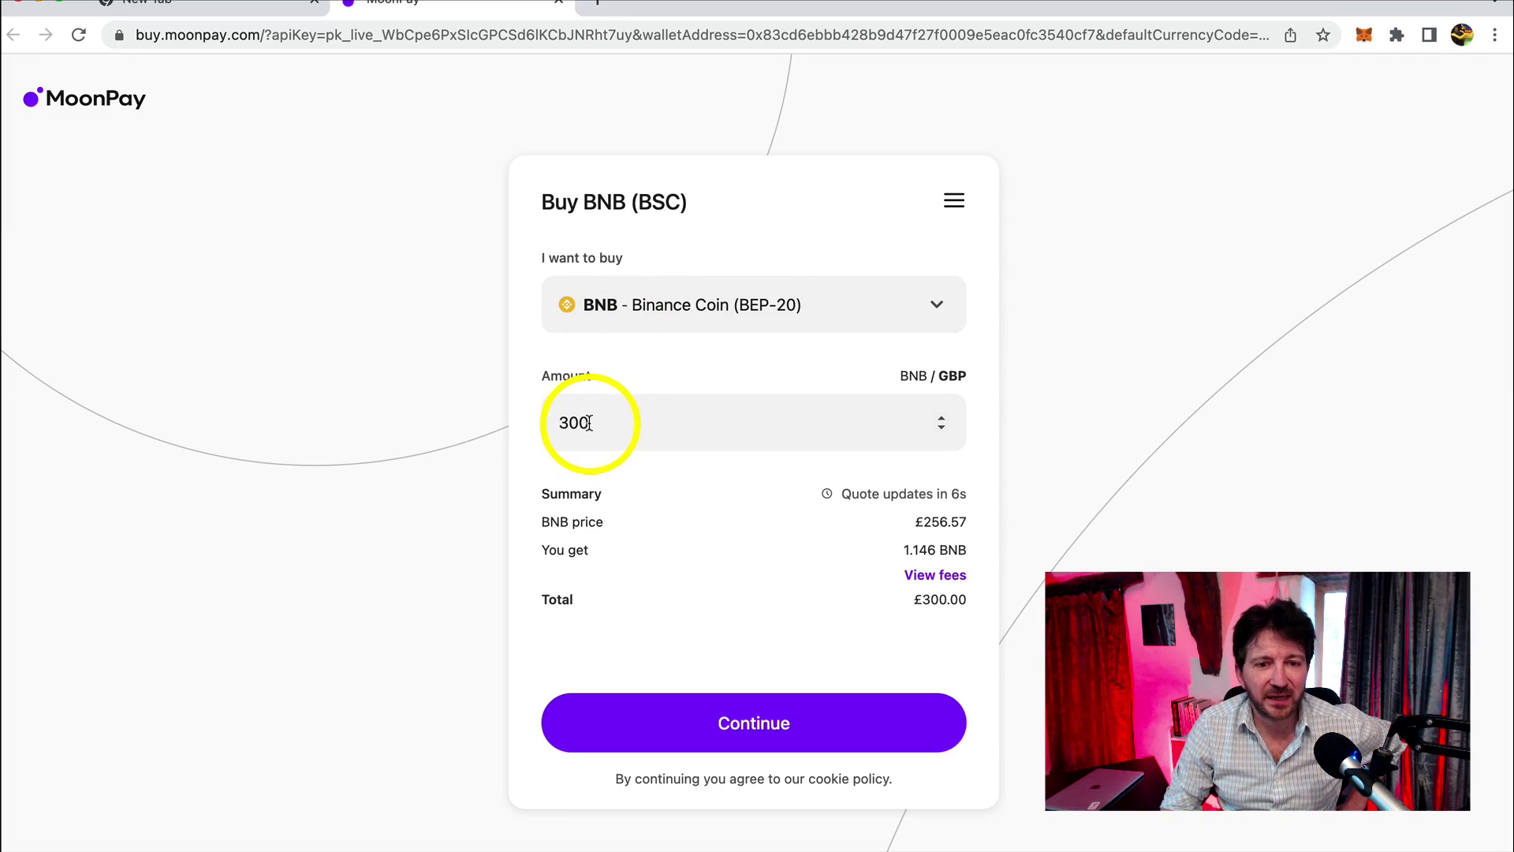
left_click_drag(589, 423, 539, 426)
key("BackSpace")
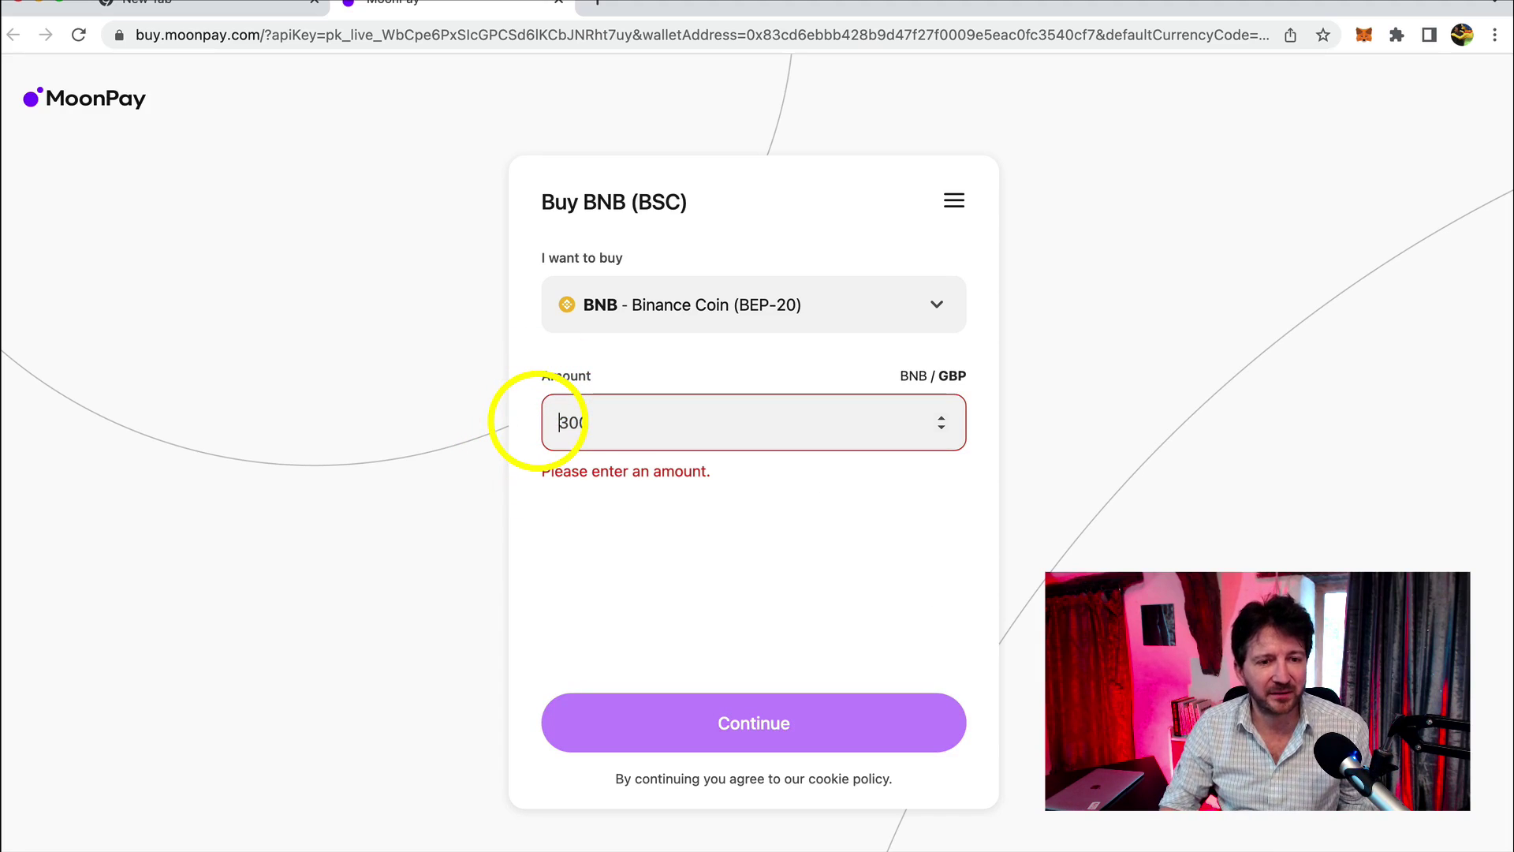
type("10")
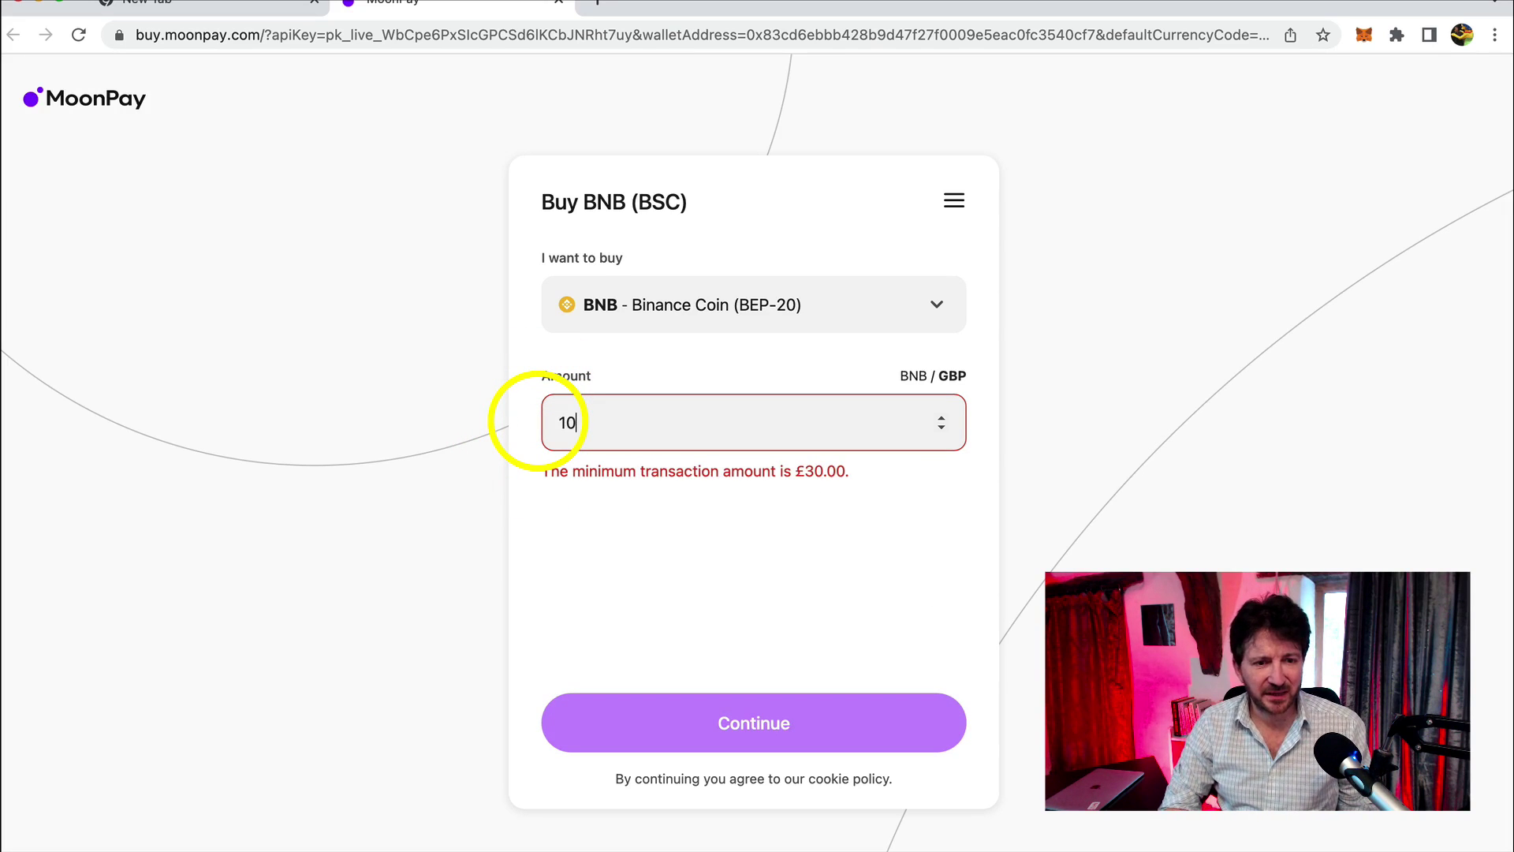
key("super+z")
key("super+z")
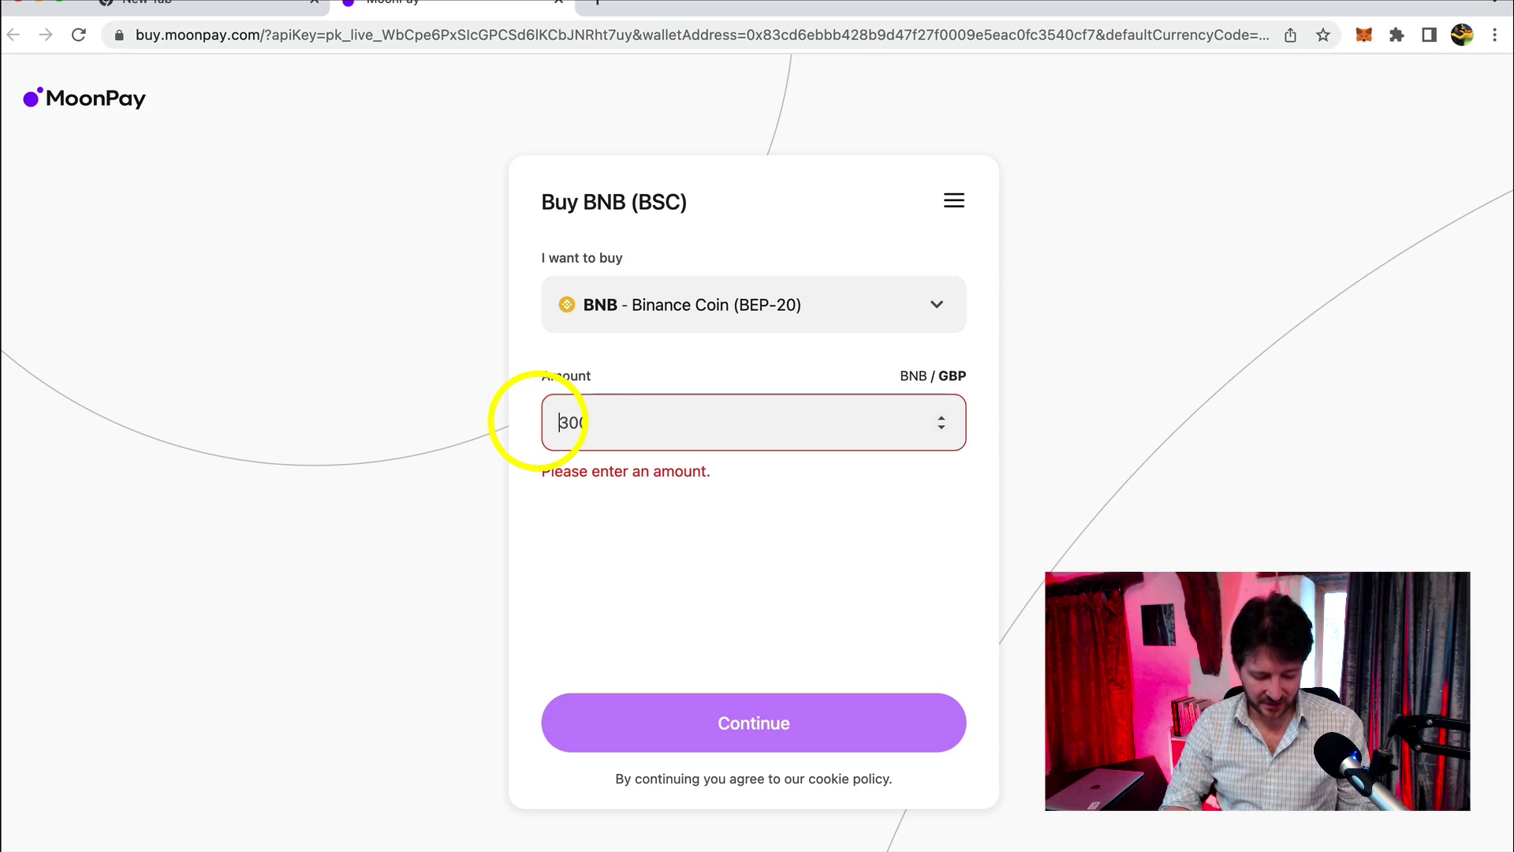
key("super+z")
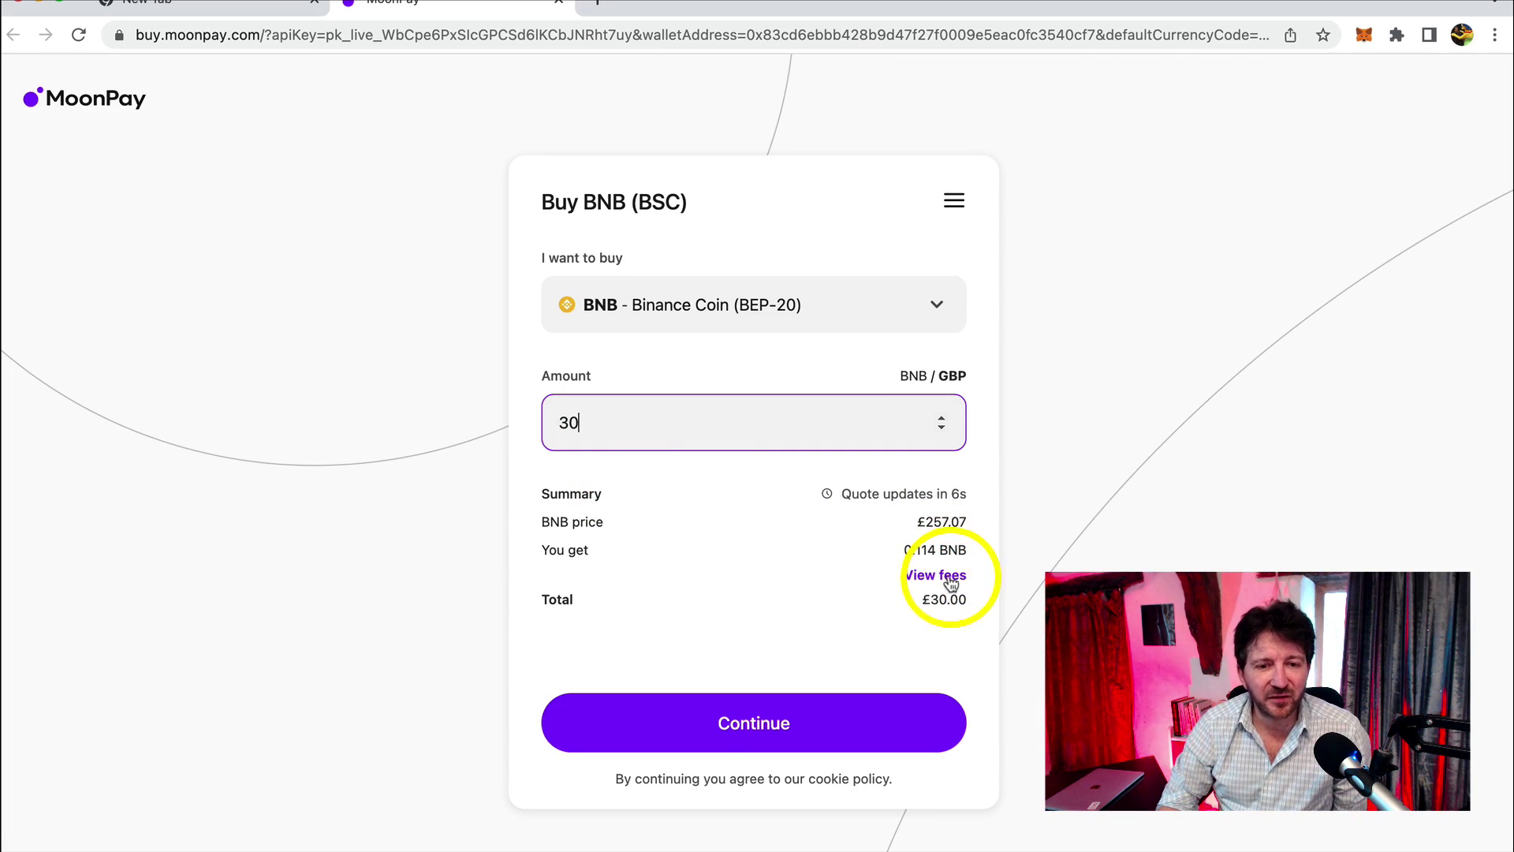
left_click(951, 581)
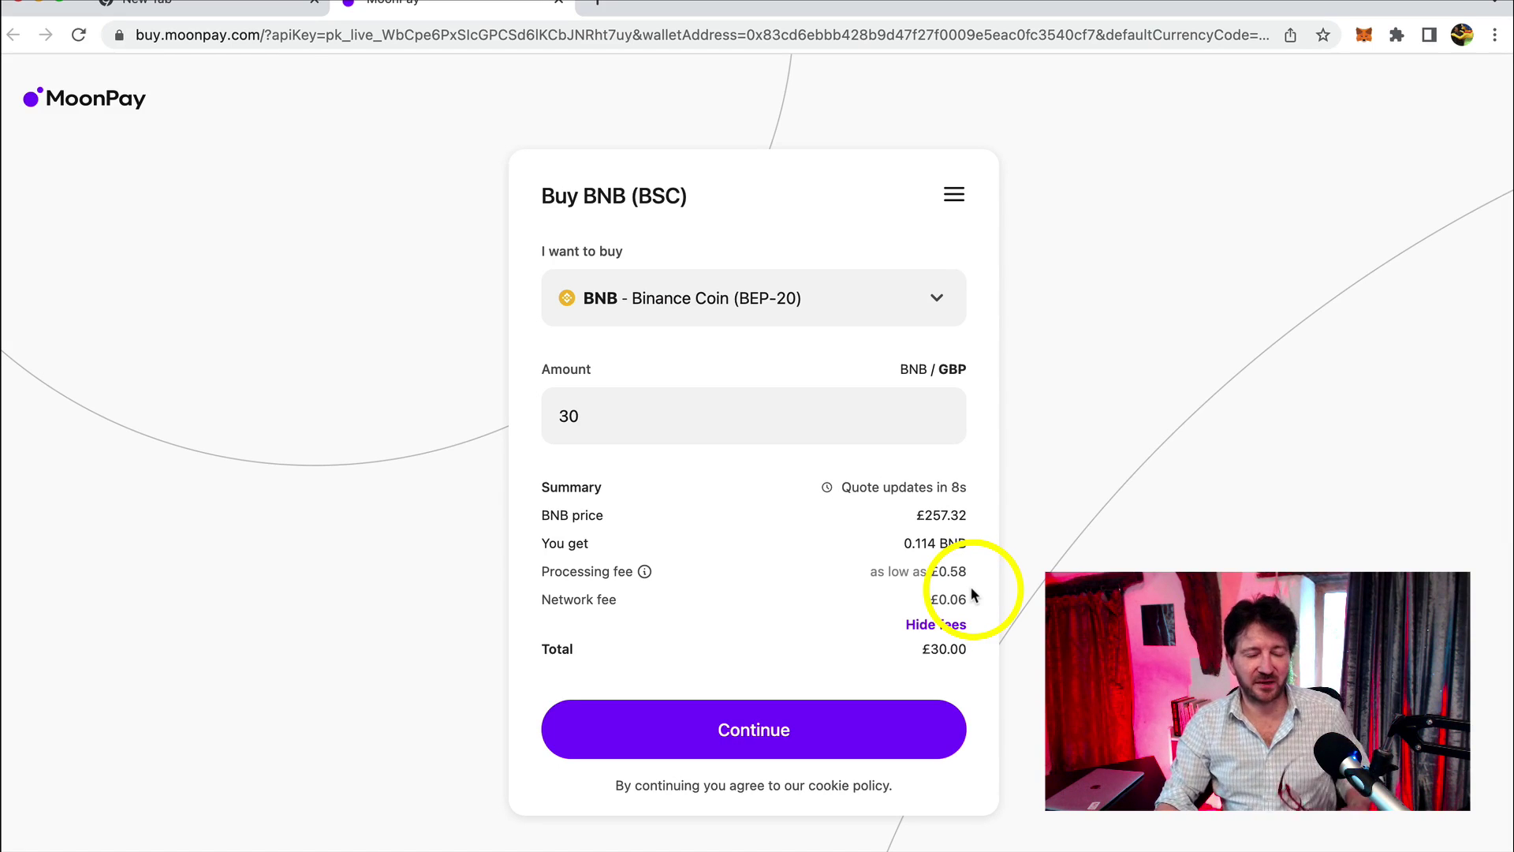
Step: Sign in to MoonPay with the account e-mail address and paste the e-mailed verification code
left_click(787, 745)
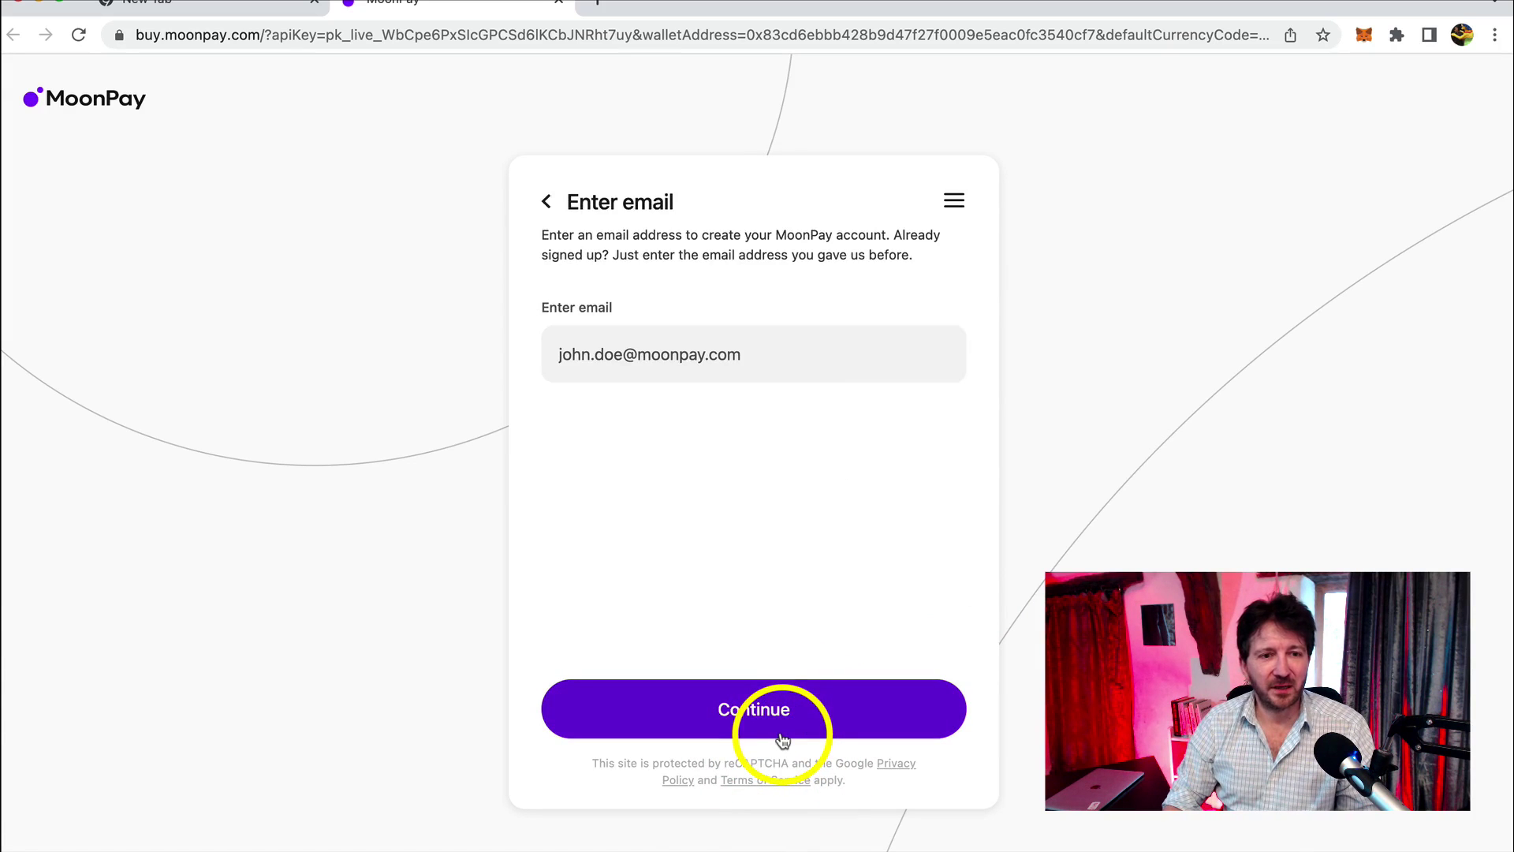
left_click(749, 359)
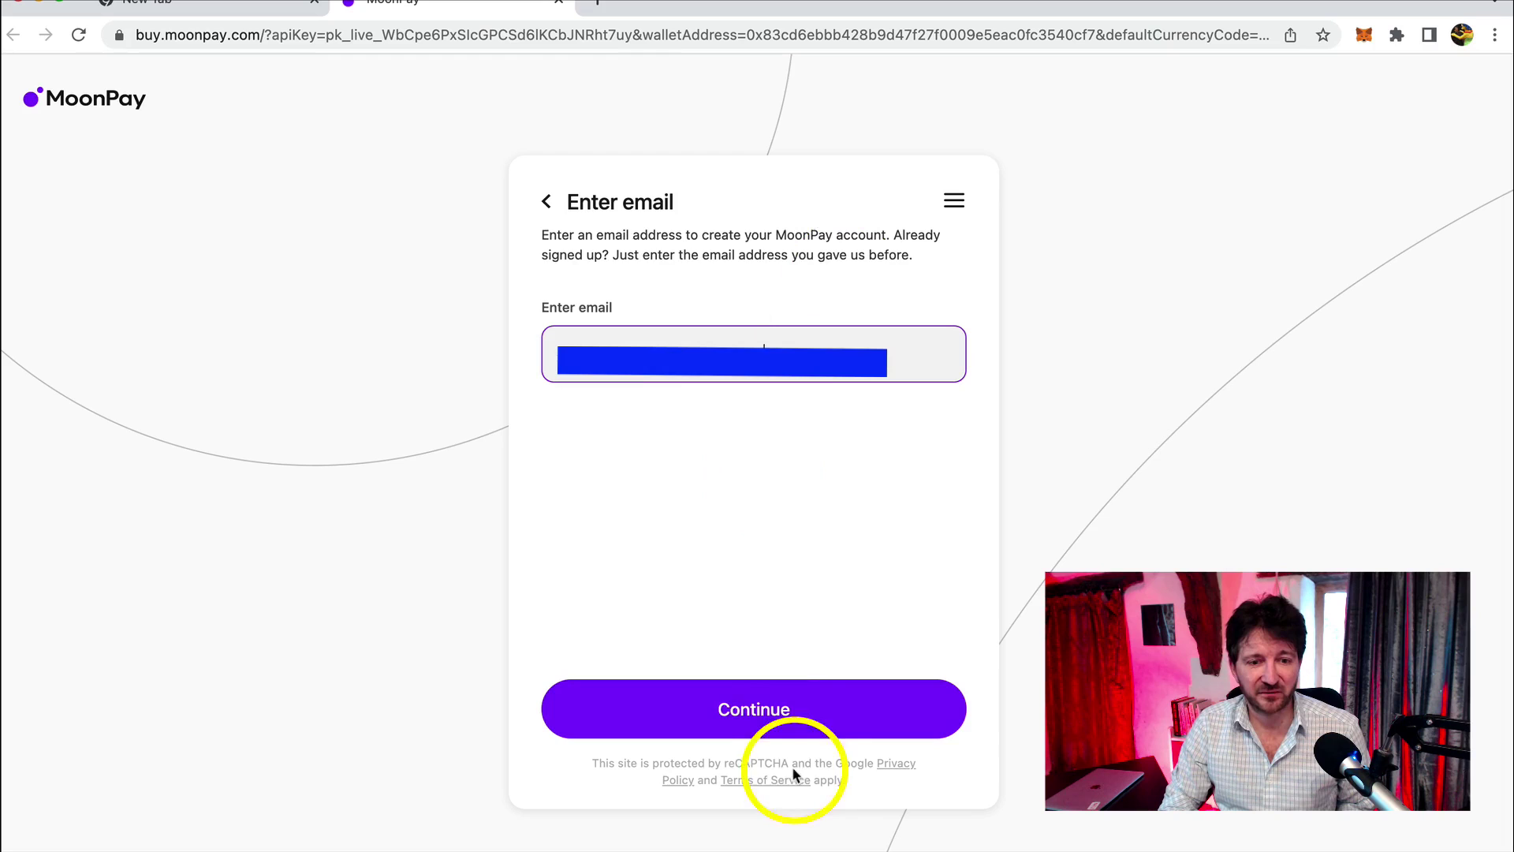
left_click(776, 712)
left_click(776, 713)
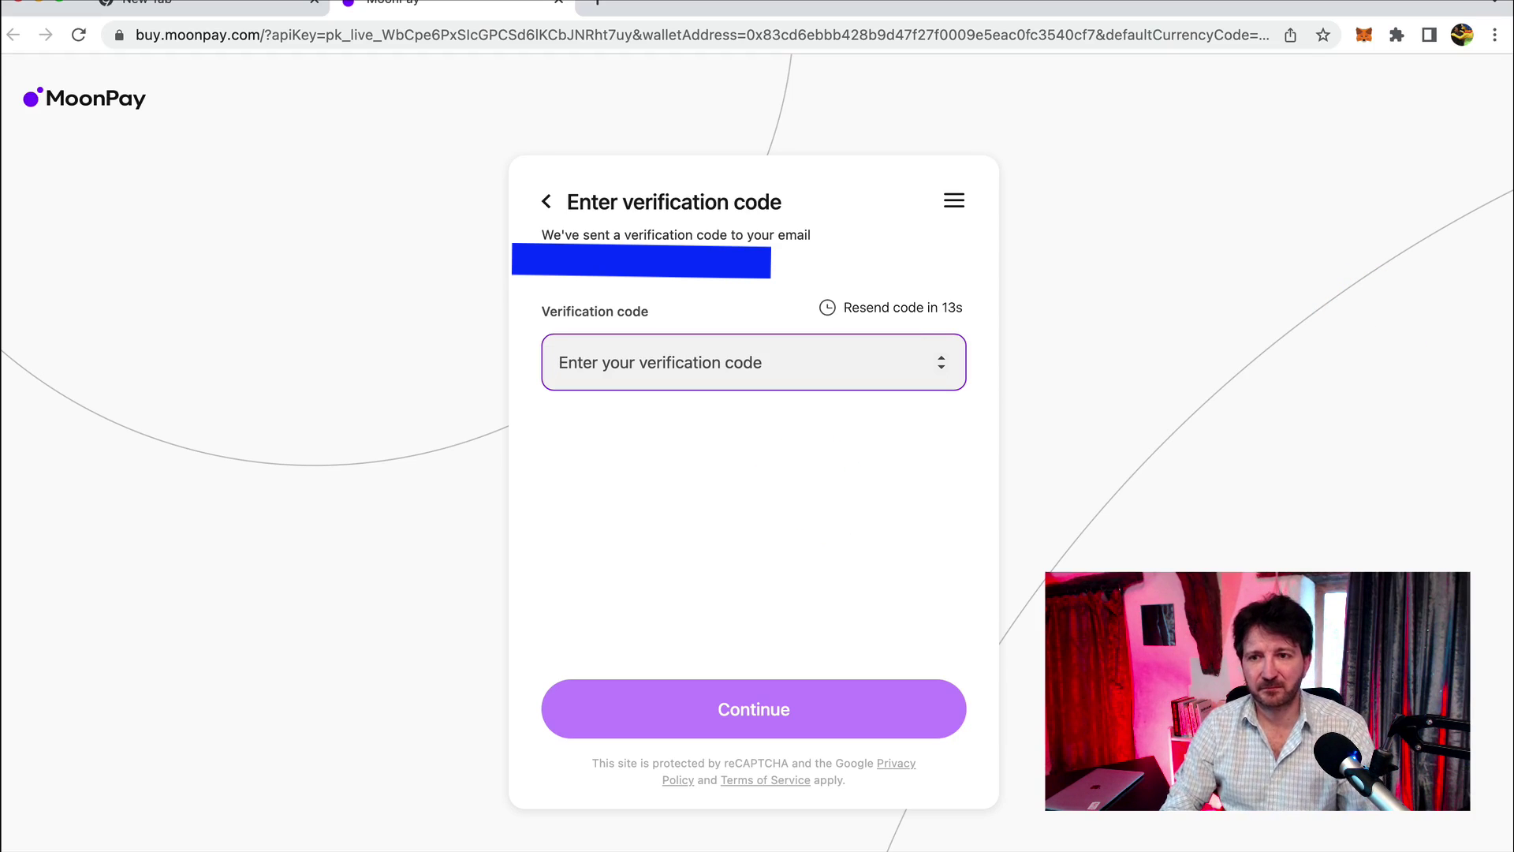
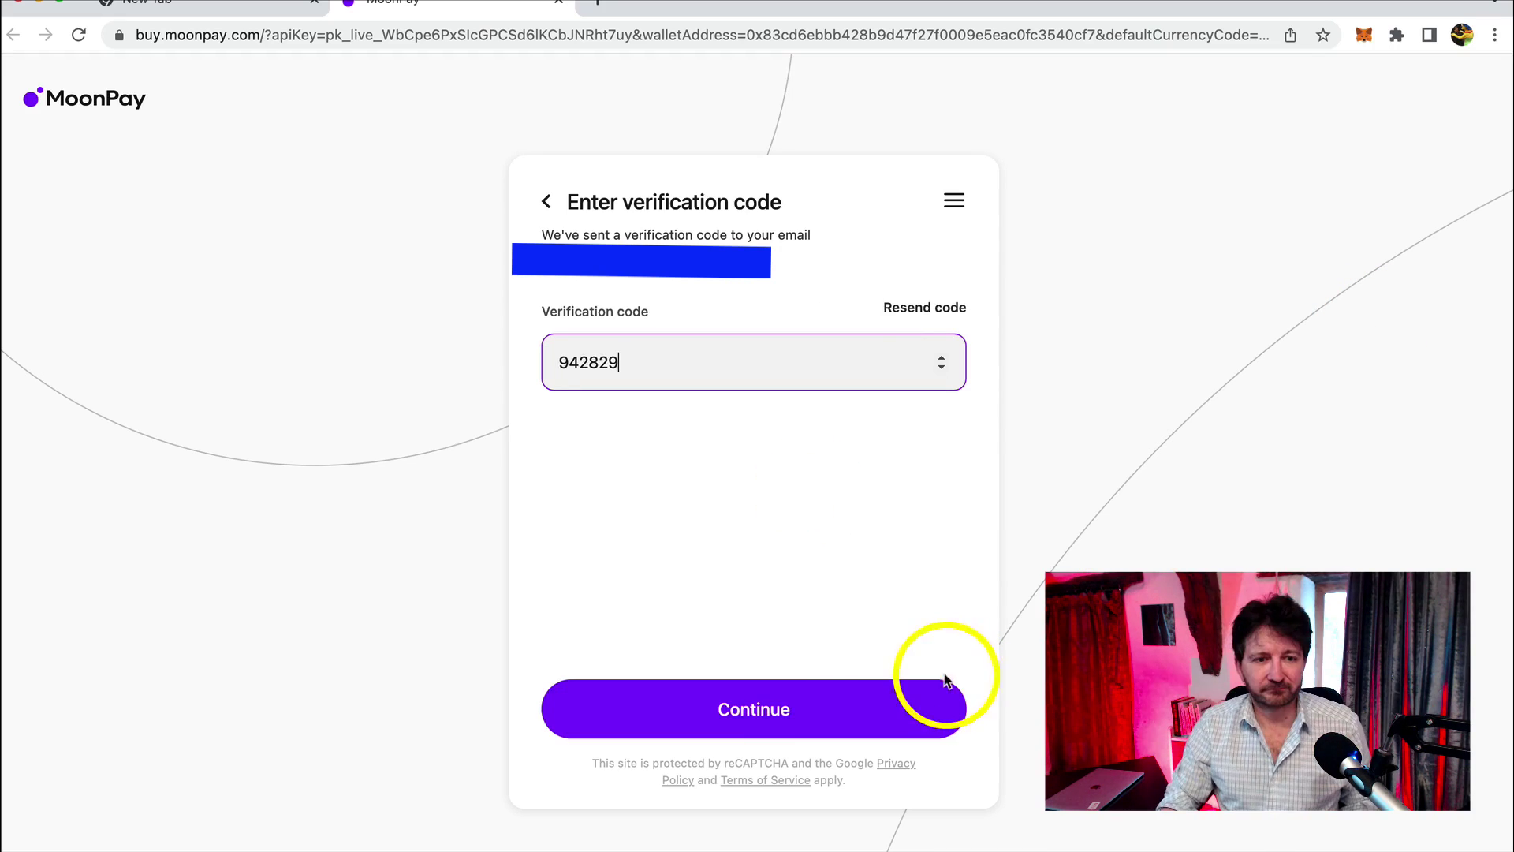
Step: Confirm the verification code and accept the Terms of Use for the £30 purchase of 0.112 BNB
left_click(765, 716)
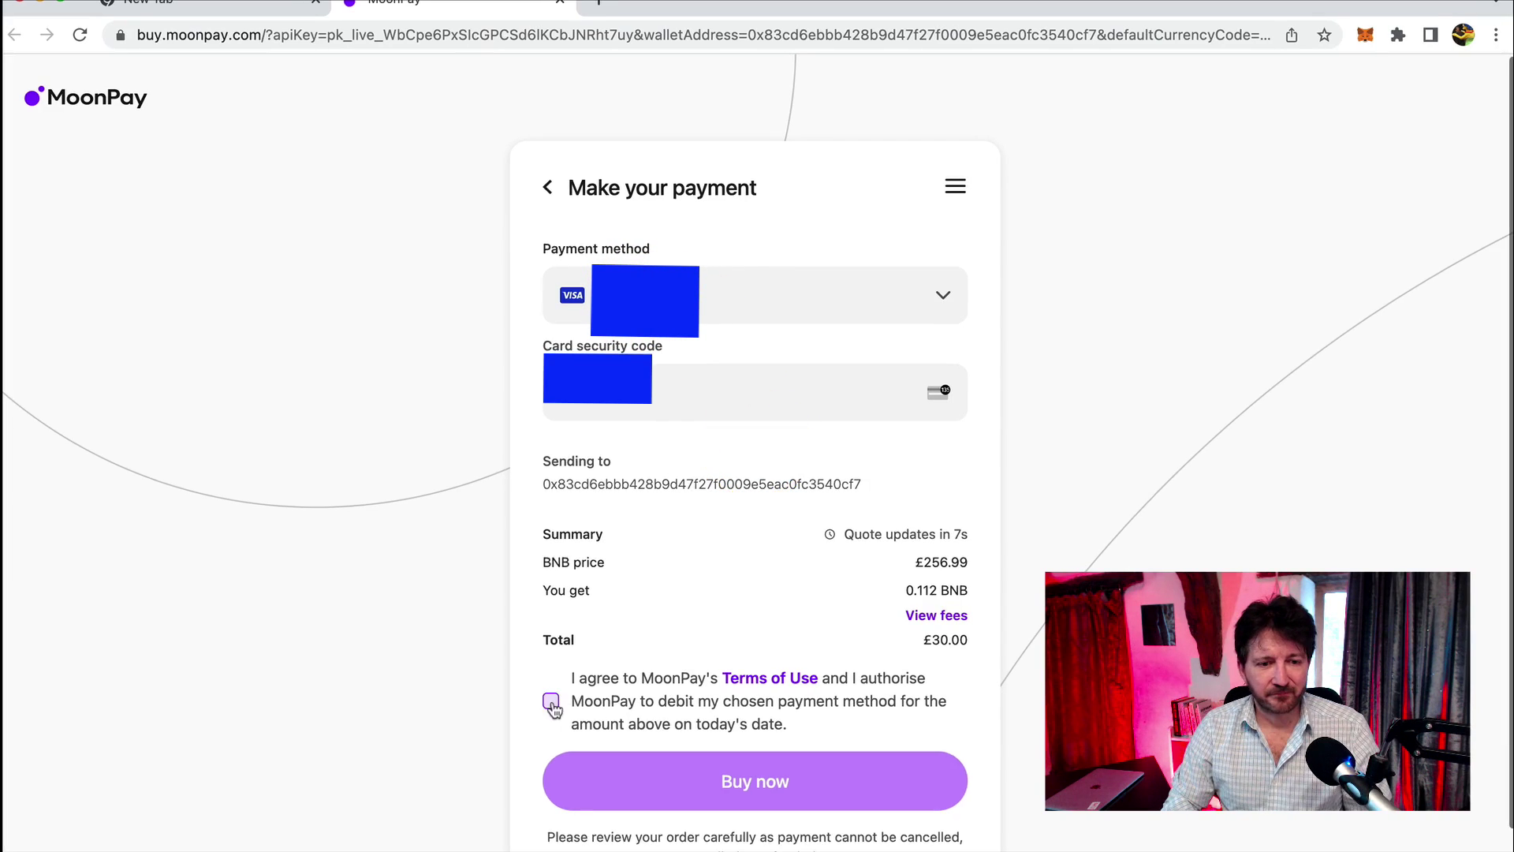
left_click(550, 701)
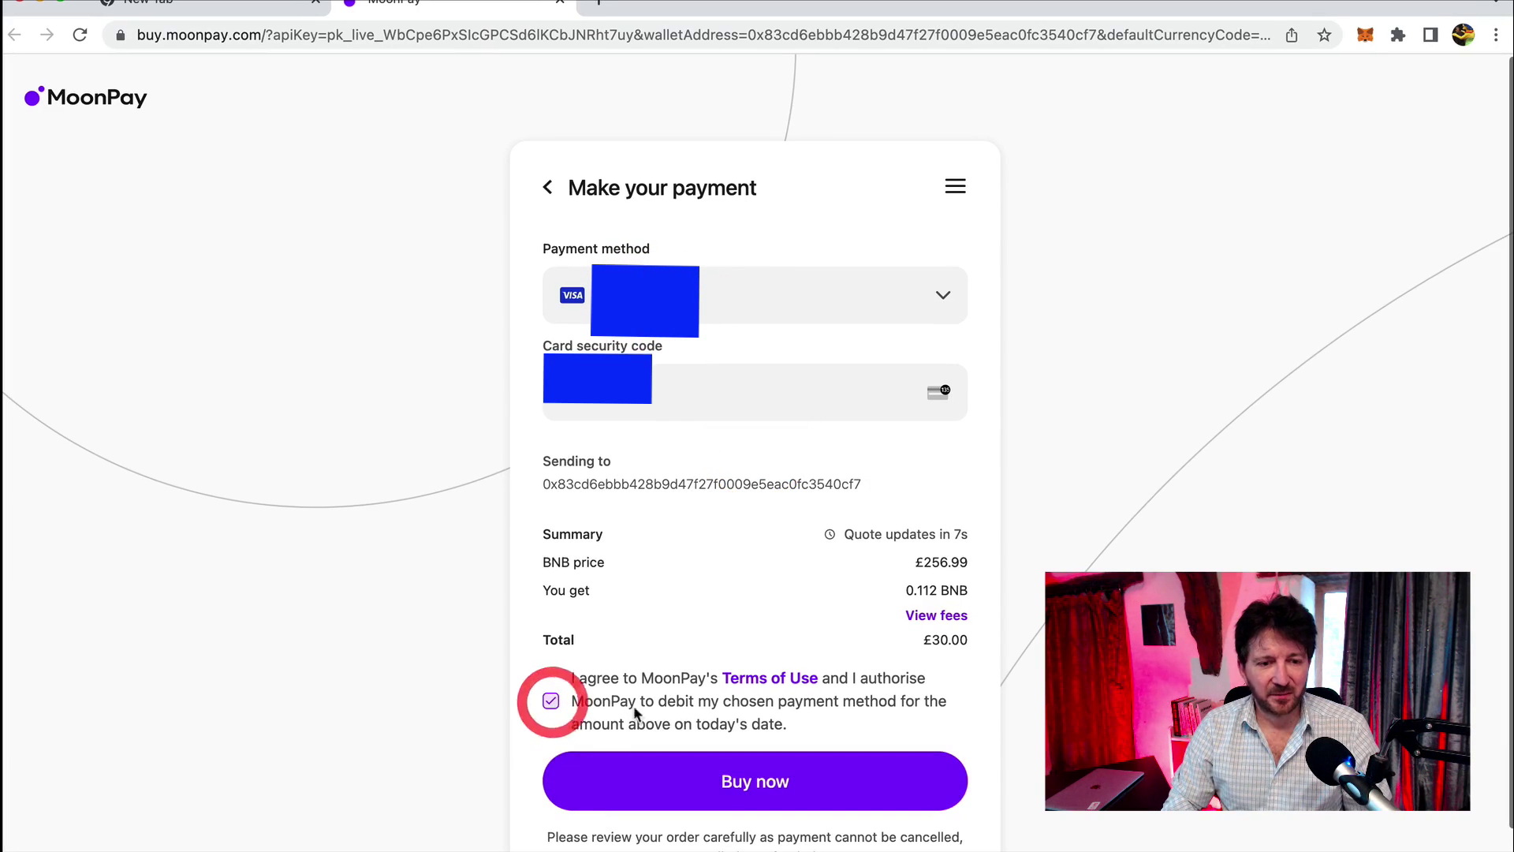
scroll(731, 626, "down", 1)
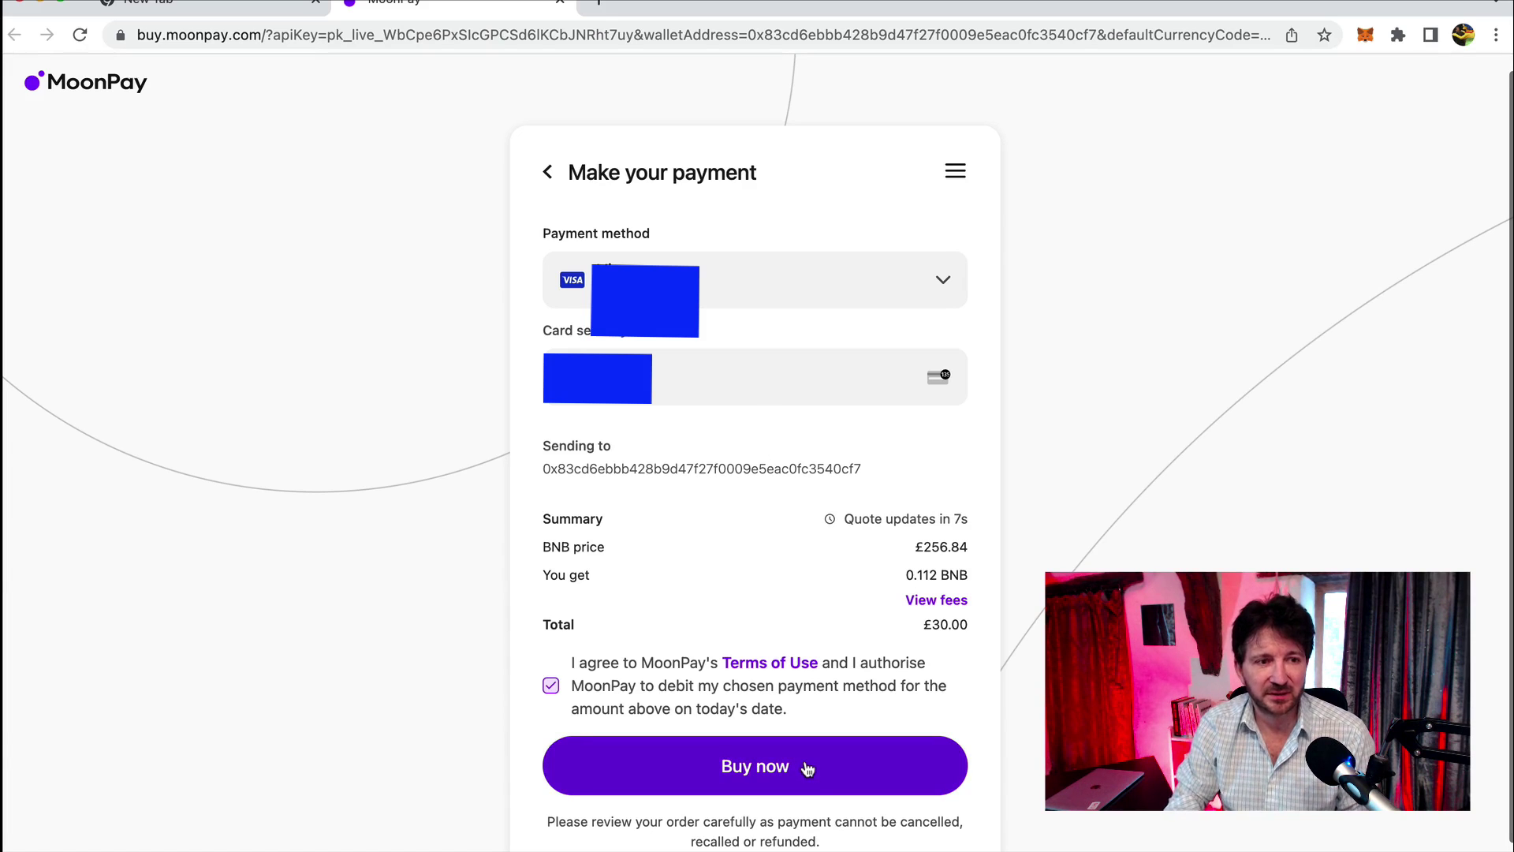
Step: Place the £30 order for 0.112 BNB and review its status on the receipt
left_click(750, 771)
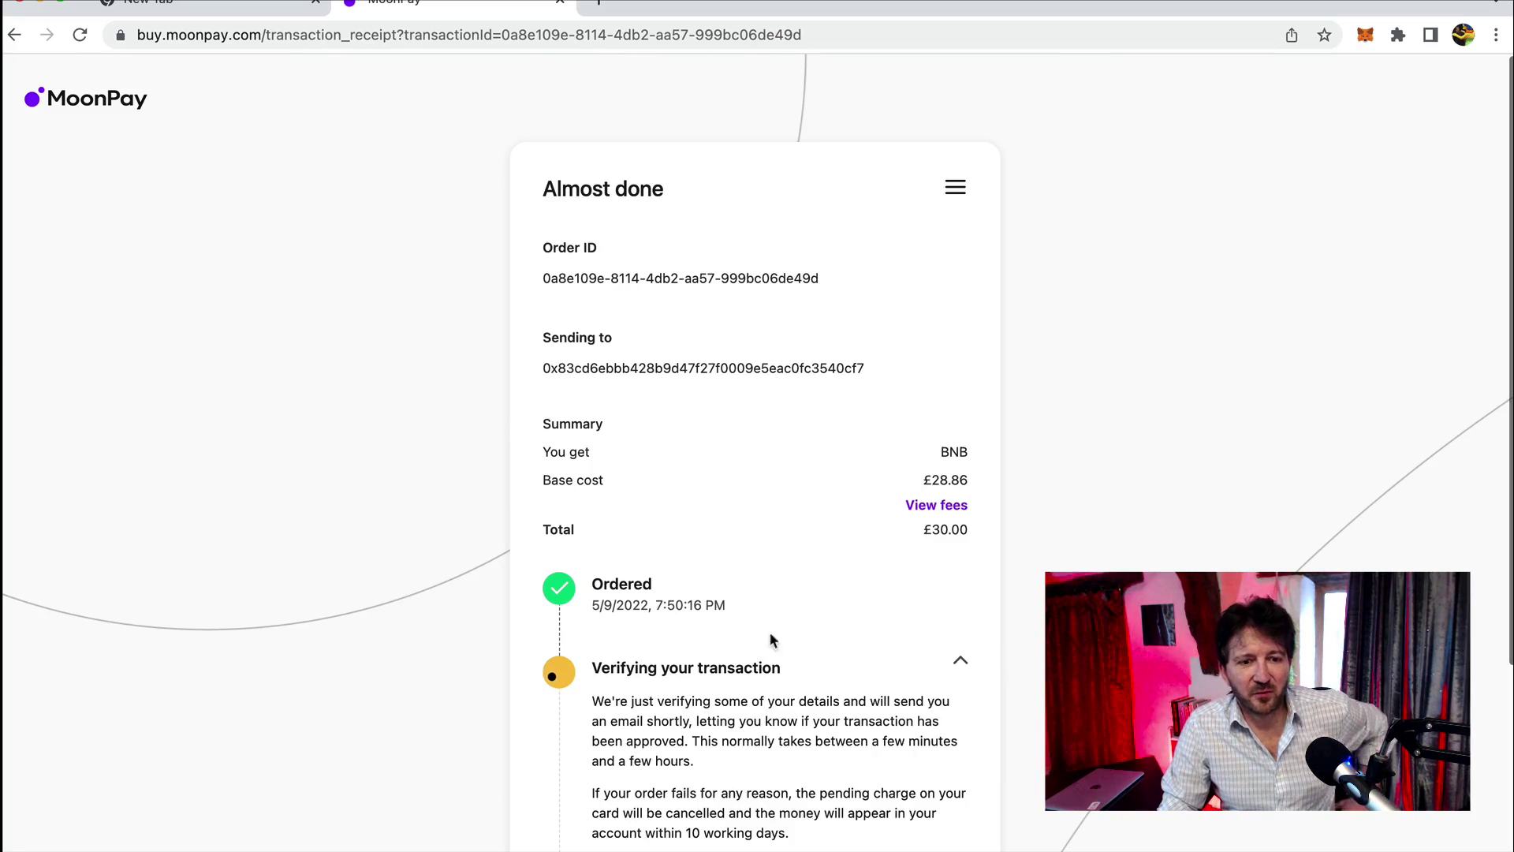
scroll(835, 578, "down", 2)
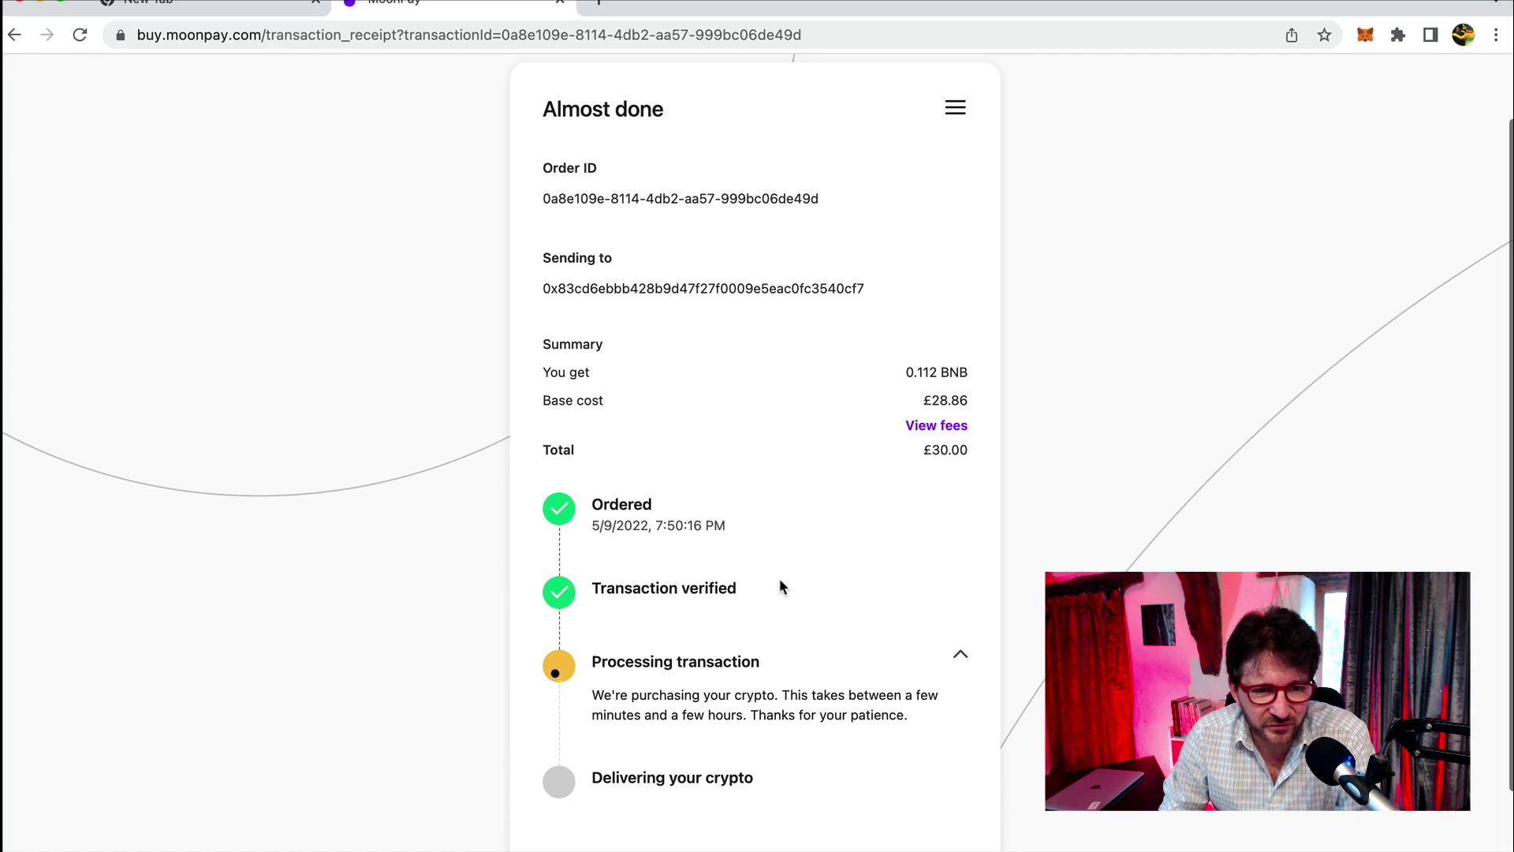
scroll(780, 583, "down", 1)
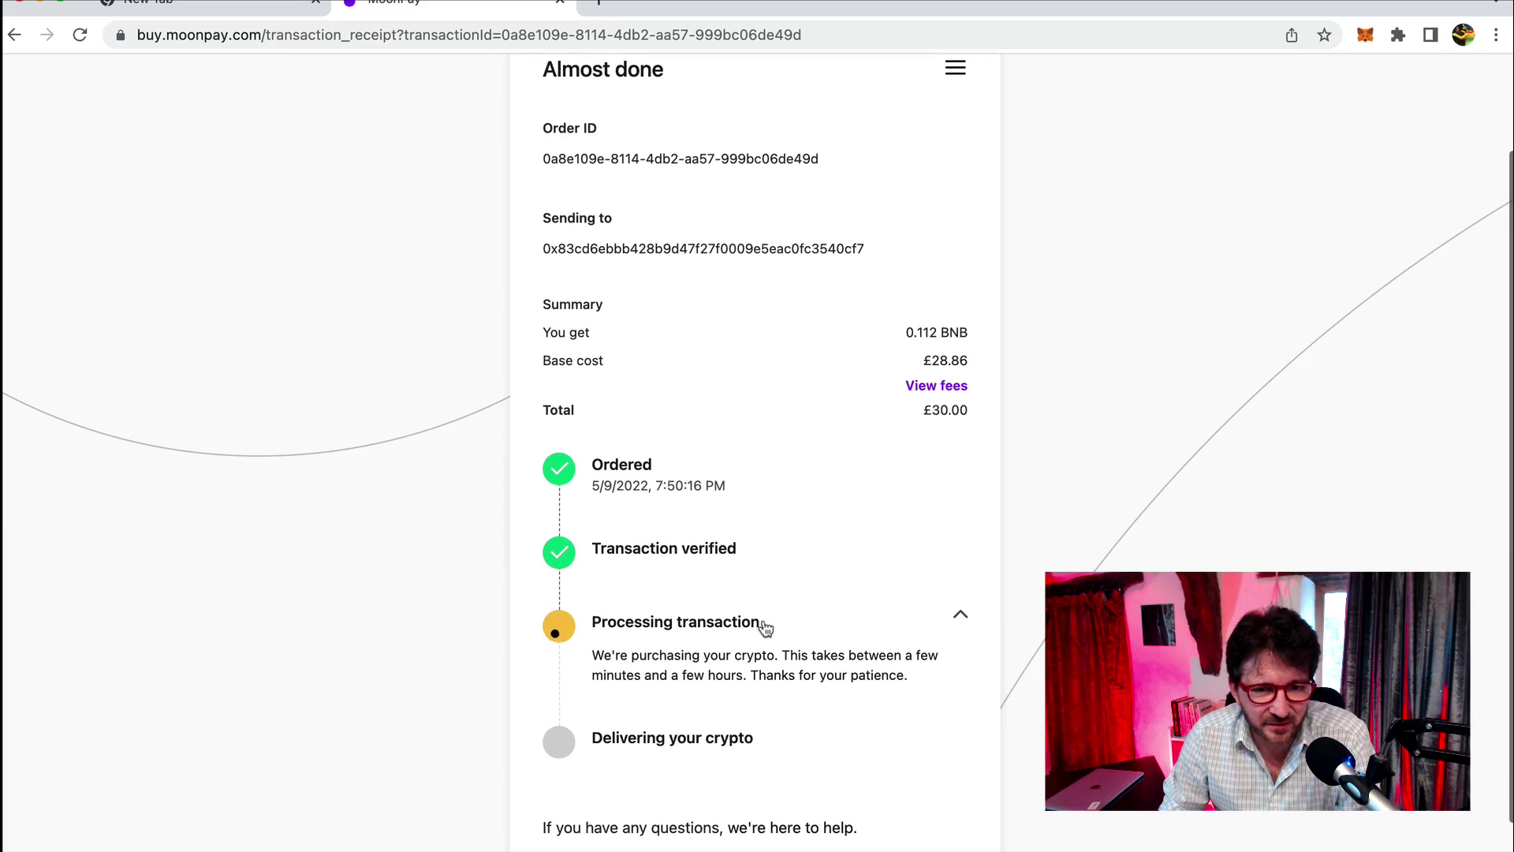
scroll(740, 627, "down", 1)
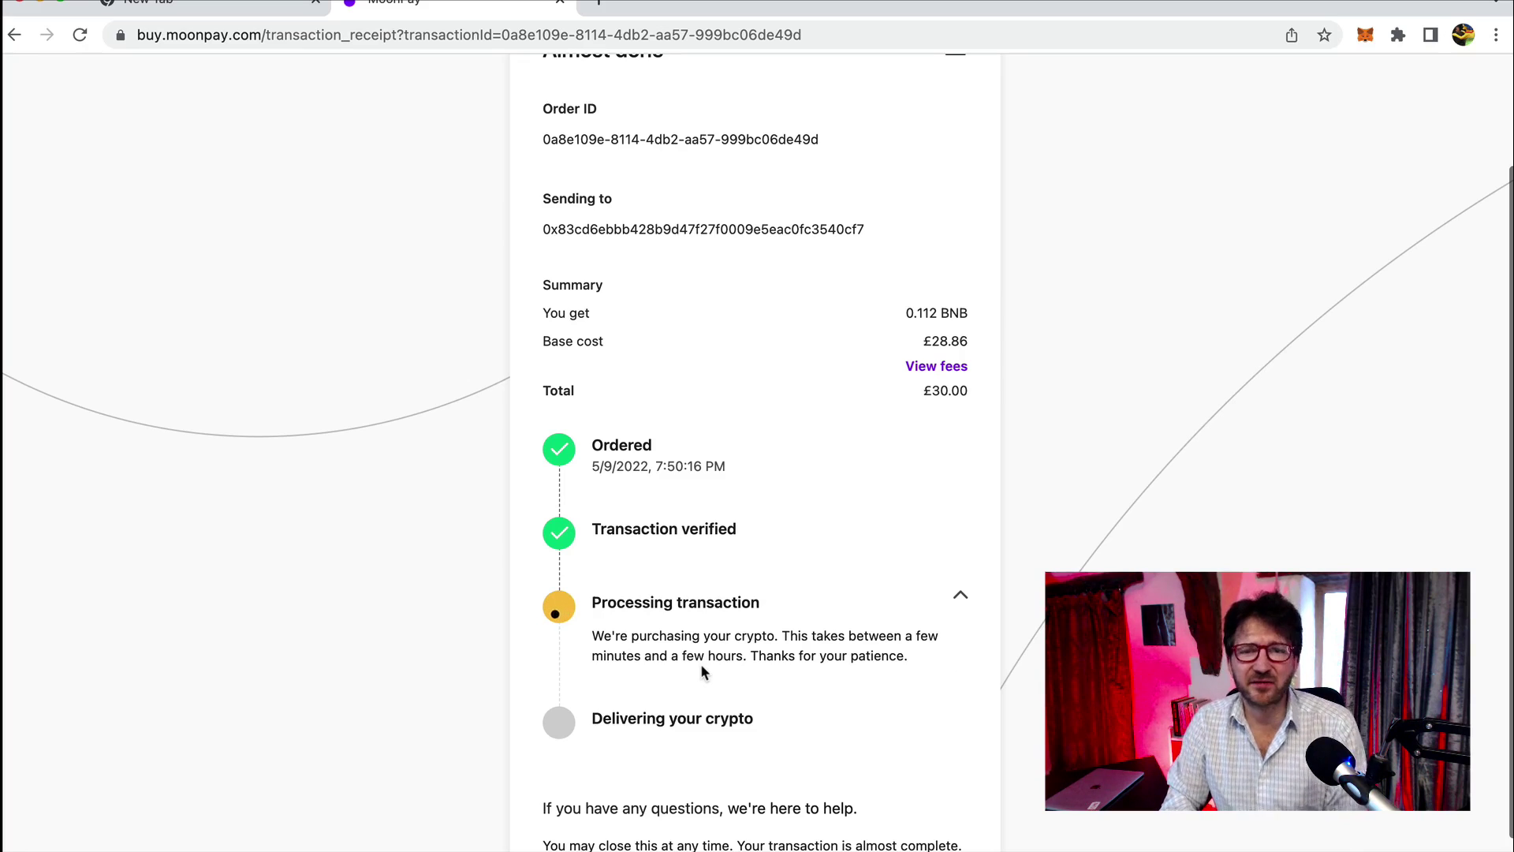
scroll(701, 669, "down", 3)
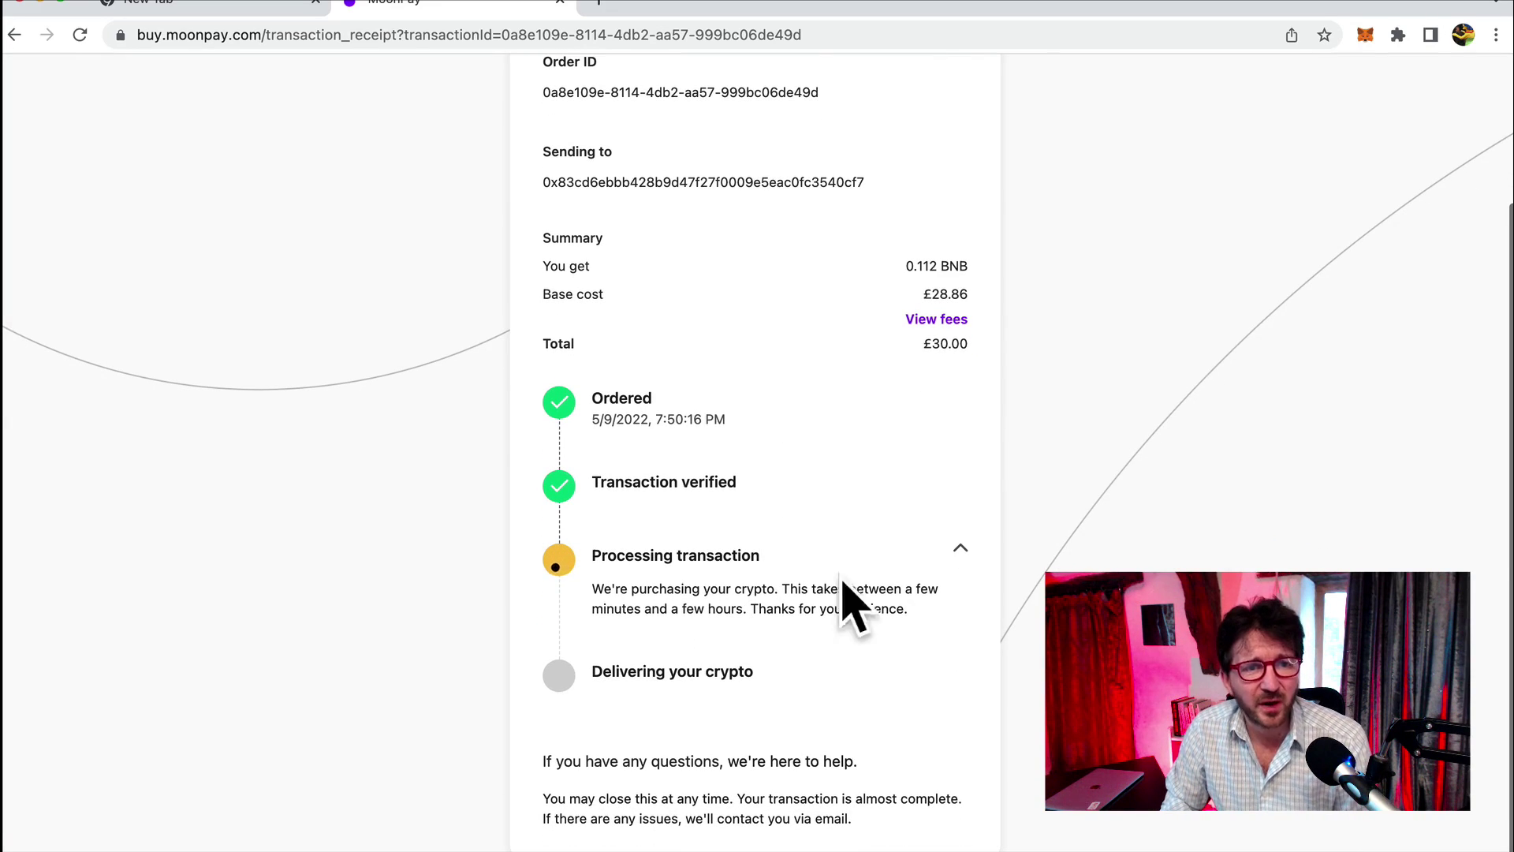
Step: Reopen the MetaMask wallet to check whether the 0.112 BNB has arrived
left_click(1365, 37)
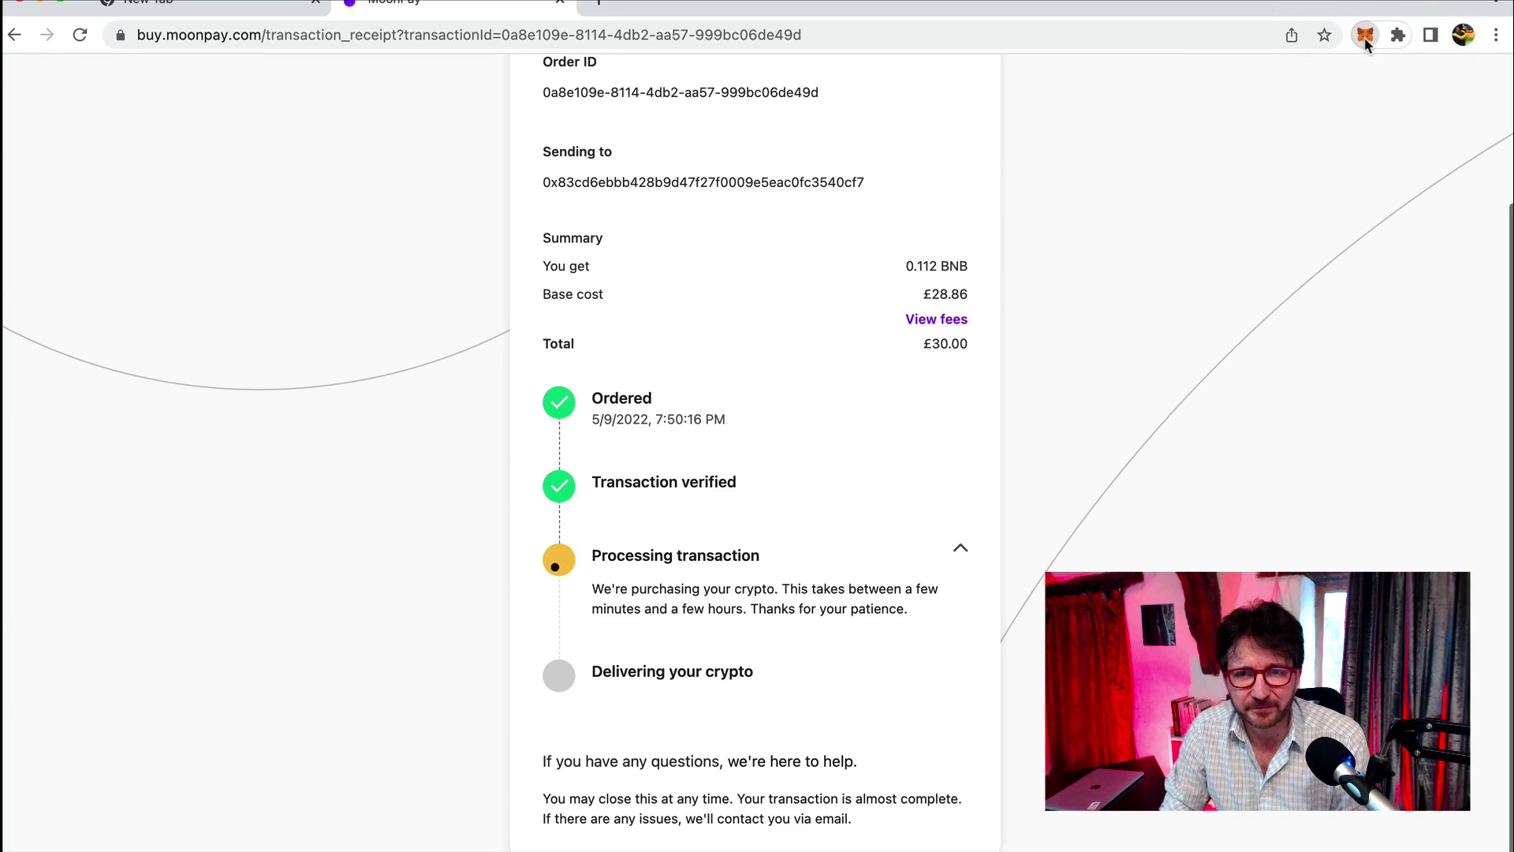